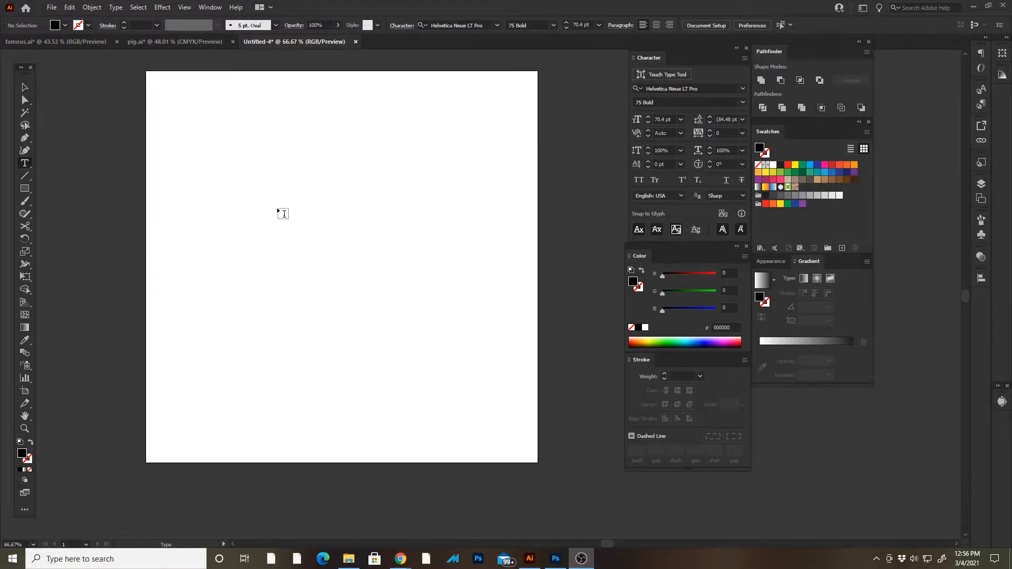
- Add a text line reading "THE" in the upper part of the artboard
left_click(284, 213)
left_click(316, 204)
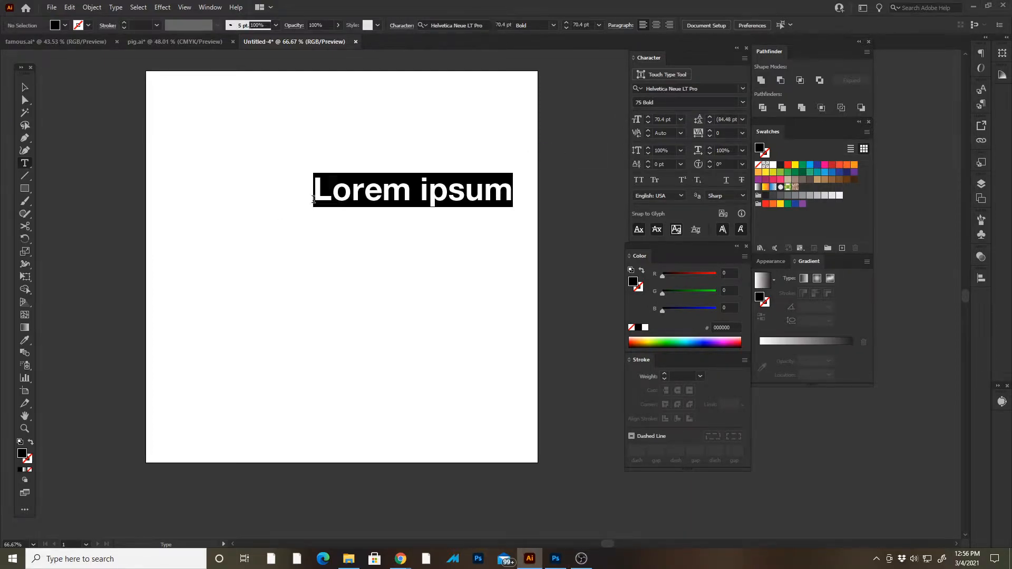
type("THE")
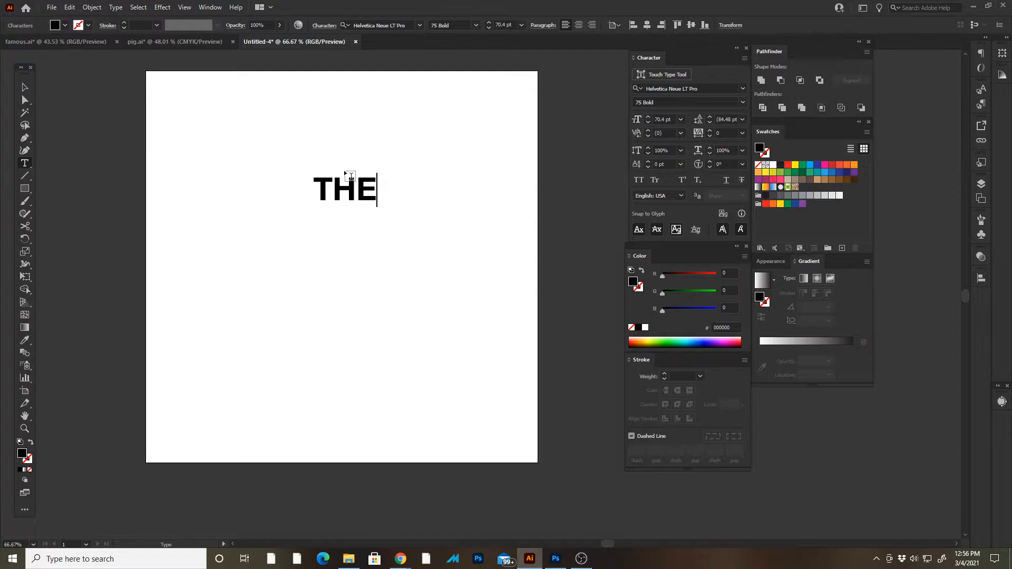
key("Escape")
- Duplicate the "THE" text directly below it and change the copy to "WORLD"
left_click_drag(372, 202, 406, 264)
key("t")
key("BackSpace")
key("BackSpace")
type("WORLD")
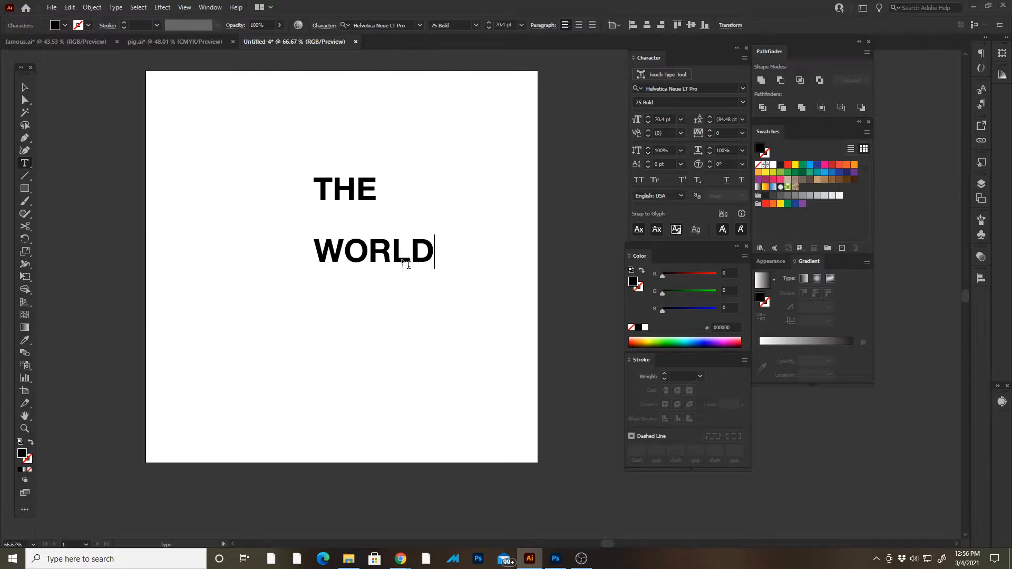
key("Escape")
- Duplicate the "WORLD" text below itself and change the copy to "IS YOURS"
left_click_drag(403, 261, 373, 325)
key("t")
double_click(349, 313)
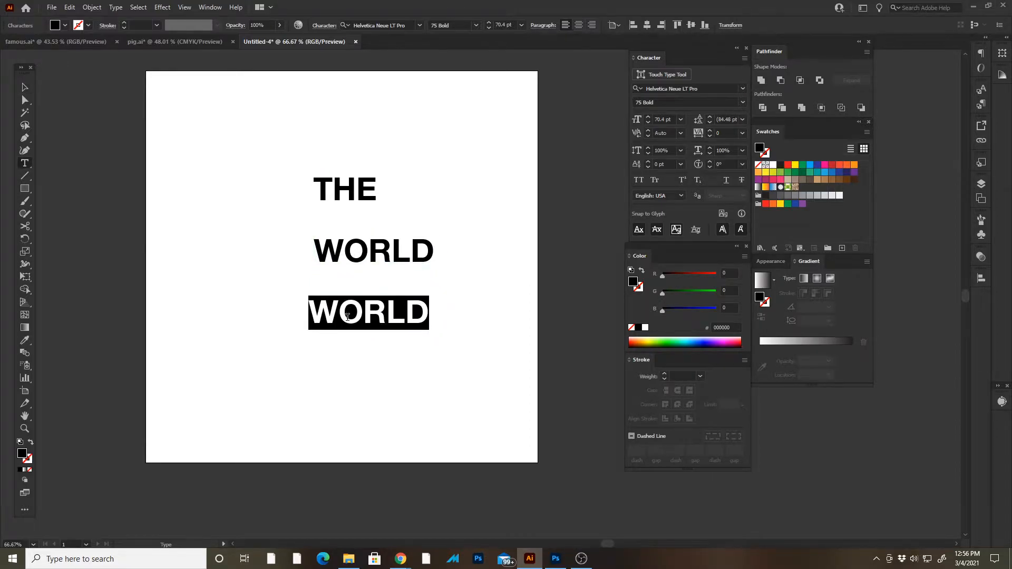
type("IS YOURS")
key("Escape")
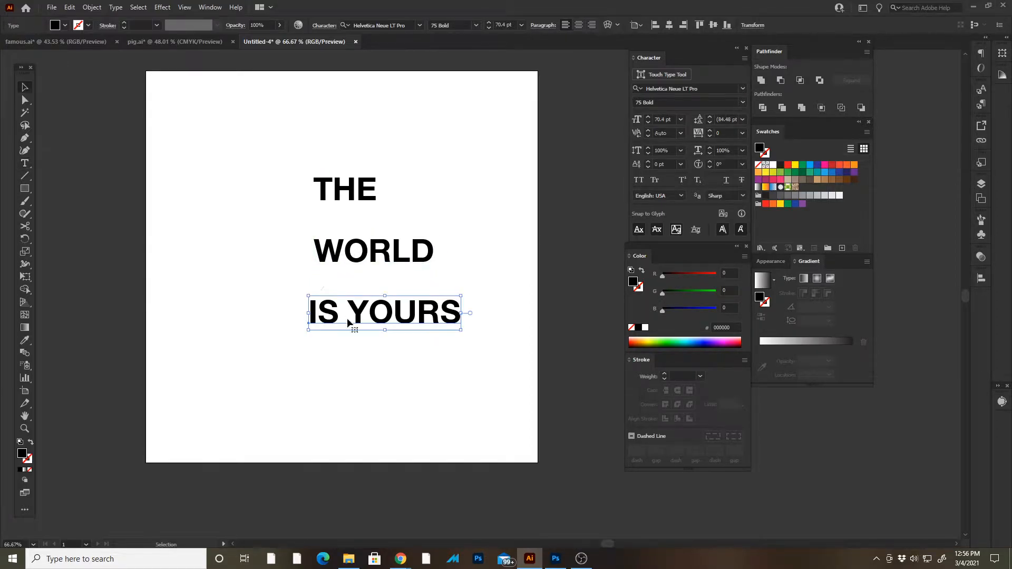
- Move all three text lines together toward the right edge of the artboard and deselect them
left_click(258, 164)
left_click_drag(293, 118, 580, 309)
left_click(122, 188)
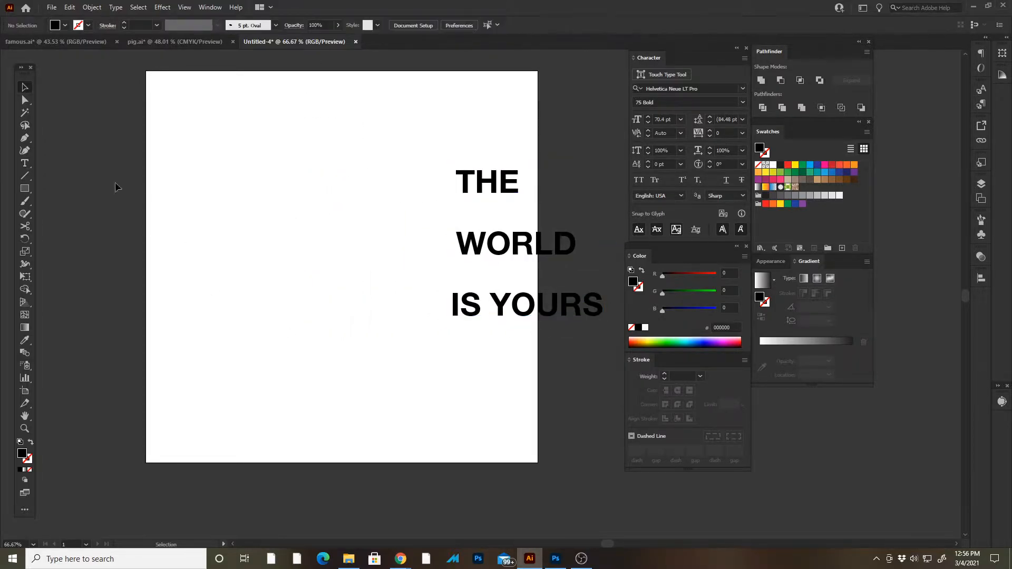
- Draw a circle about 7.32 in in diameter with the Ellipse tool and move it beside the text lines
left_click_drag(21, 189, 53, 218)
left_click_drag(216, 219, 457, 400)
key("v")
left_click_drag(385, 369, 358, 315)
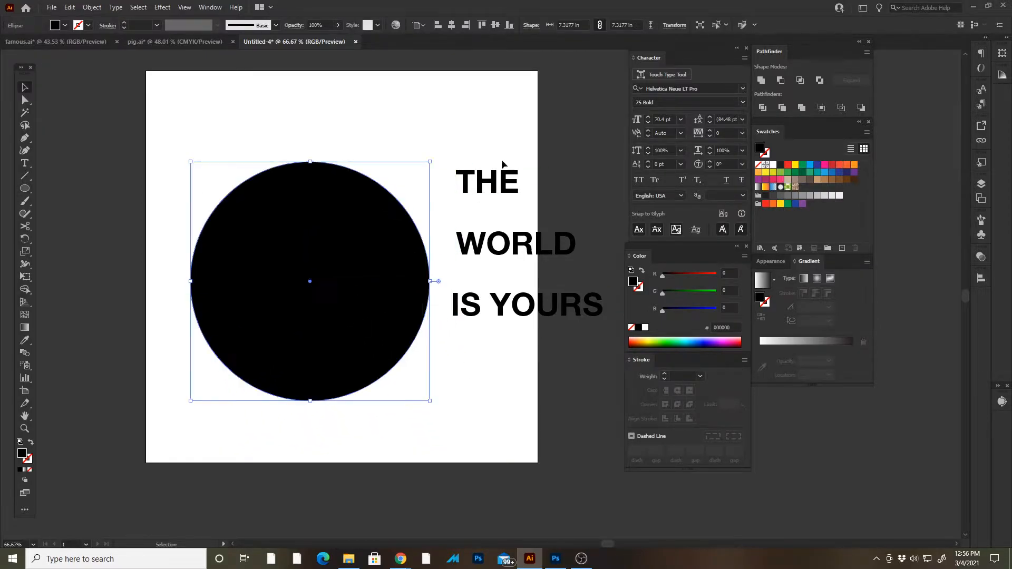
- Move the three text lines off the artboard's right edge and reposition the circle near the artboard's center
left_click(529, 315)
left_click_drag(529, 315, 609, 304)
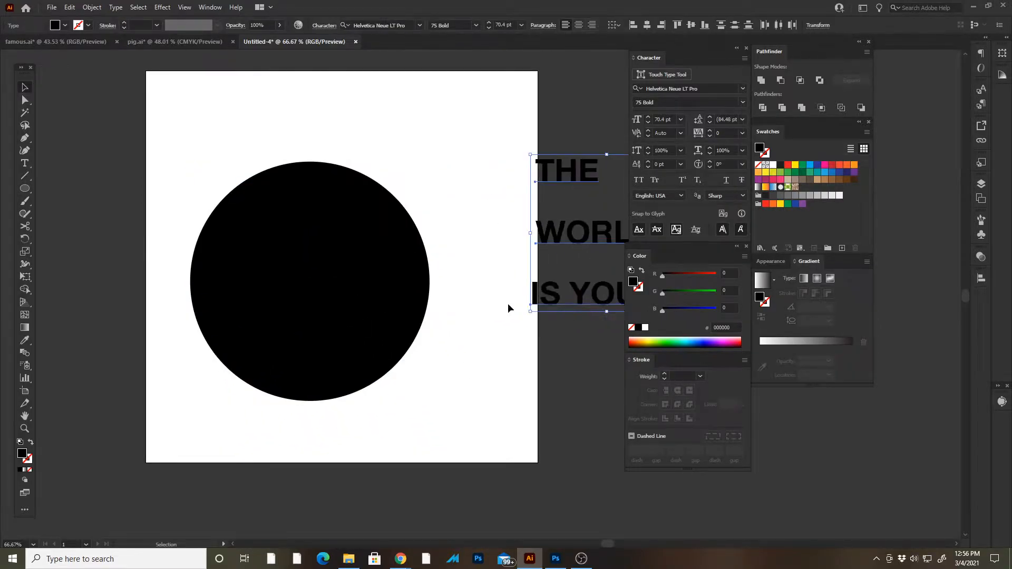
left_click_drag(355, 211, 383, 205)
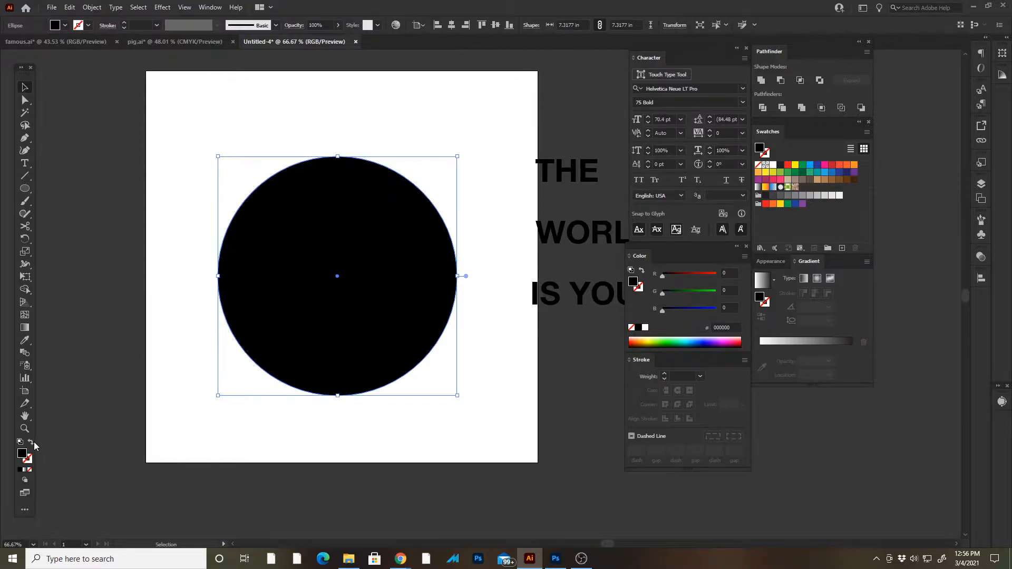
- Swap the circle's fill and stroke colors, giving it a black outline with no fill
left_click(31, 442)
left_click(299, 127)
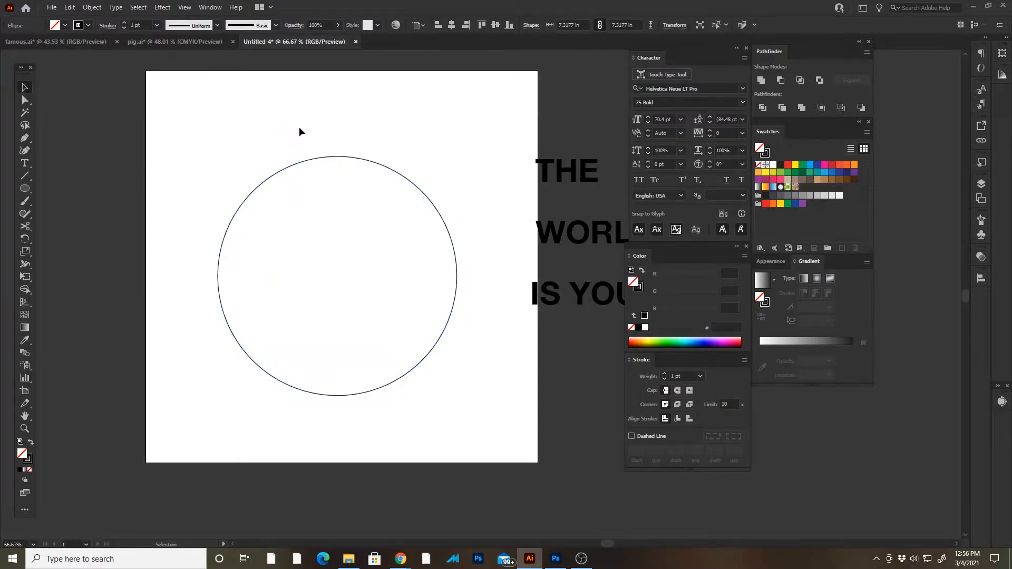
key("z")
left_click(308, 152)
left_click_drag(490, 415, 288, 200)
key("v")
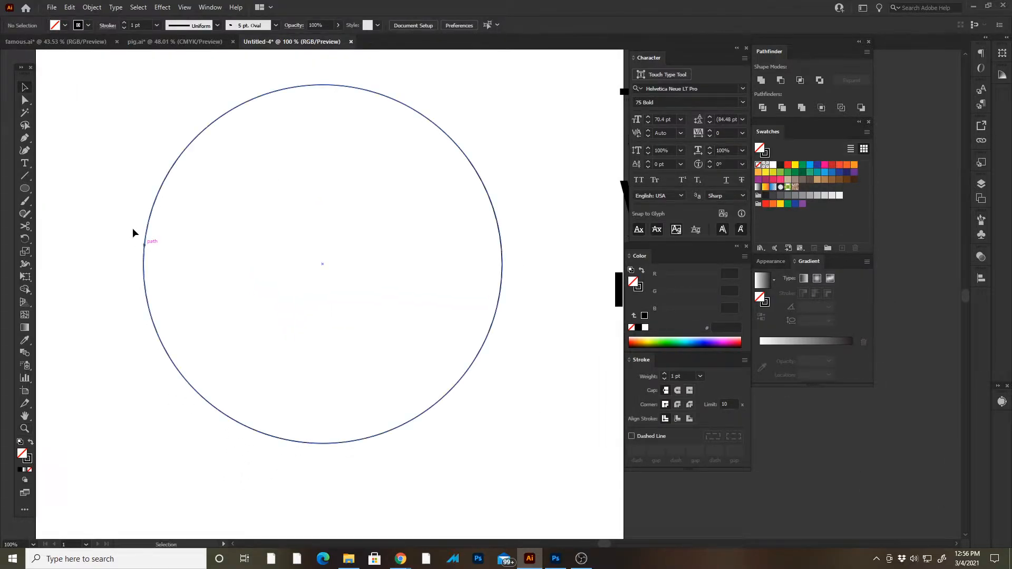
- Set the circle's stroke weight to 9 pt
left_click_drag(84, 348, 236, 282)
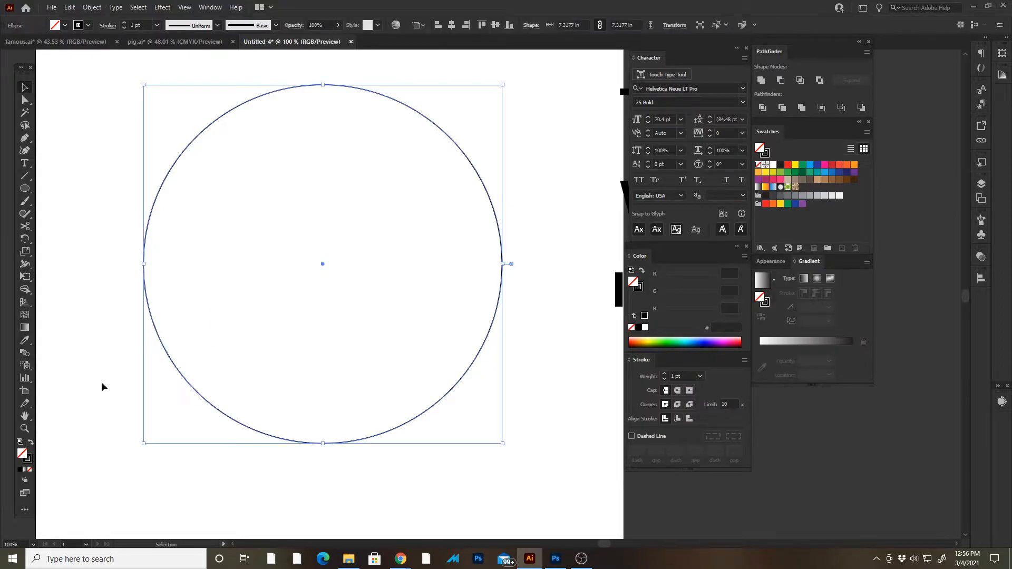
left_click(26, 461)
left_click(19, 451)
left_click(27, 461)
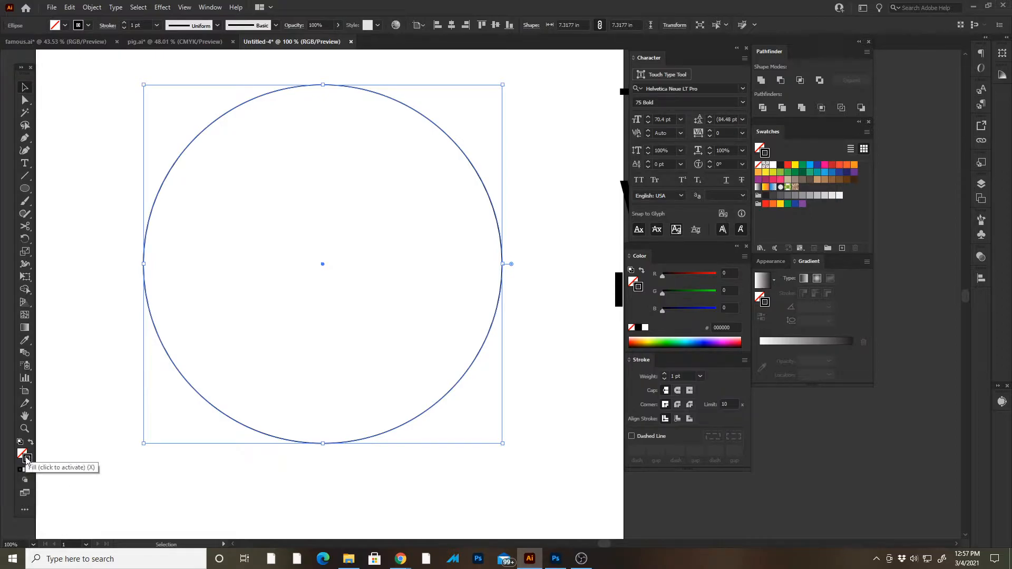
left_click(770, 263)
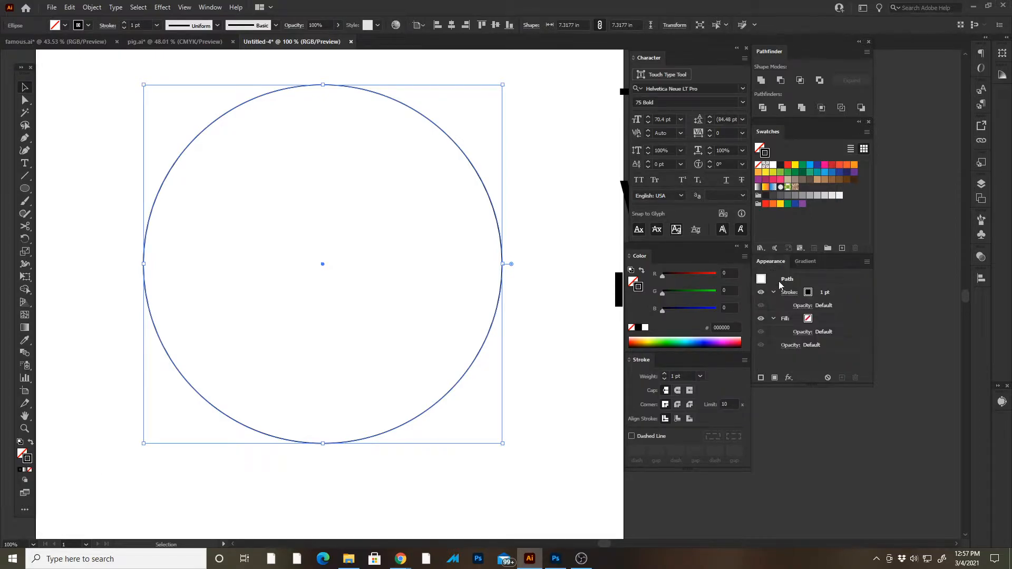
left_click(822, 293)
left_click(830, 290)
left_click(830, 290)
left_click(830, 290)
left_click(829, 290)
left_click(830, 289)
left_click(830, 290)
left_click(829, 290)
left_click(829, 290)
left_click(549, 226)
key("Tab")
left_click_drag(545, 226, 422, 250)
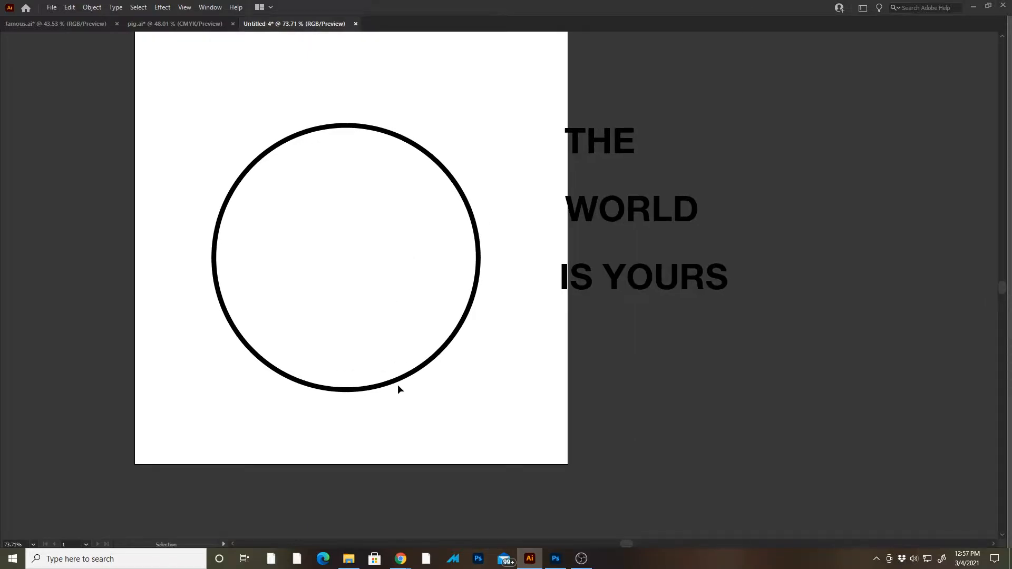
- Duplicate the outlined circle straight down so the copy overlaps the lower part of the original
left_click(327, 130)
key("Tab")
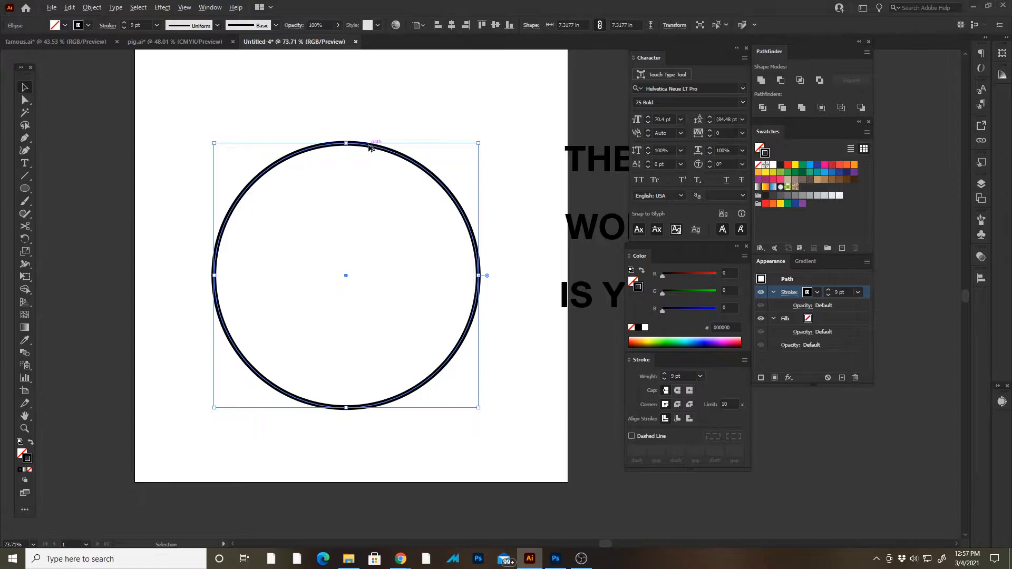
left_click_drag(369, 147, 373, 223)
key("space")
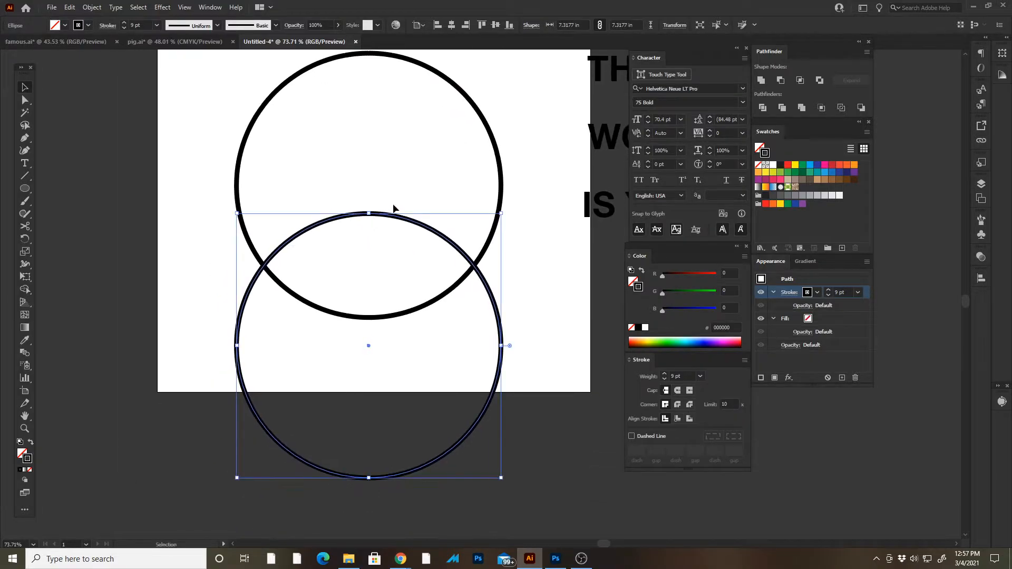
left_click(389, 176)
key("space")
left_click_drag(394, 319, 338, 356)
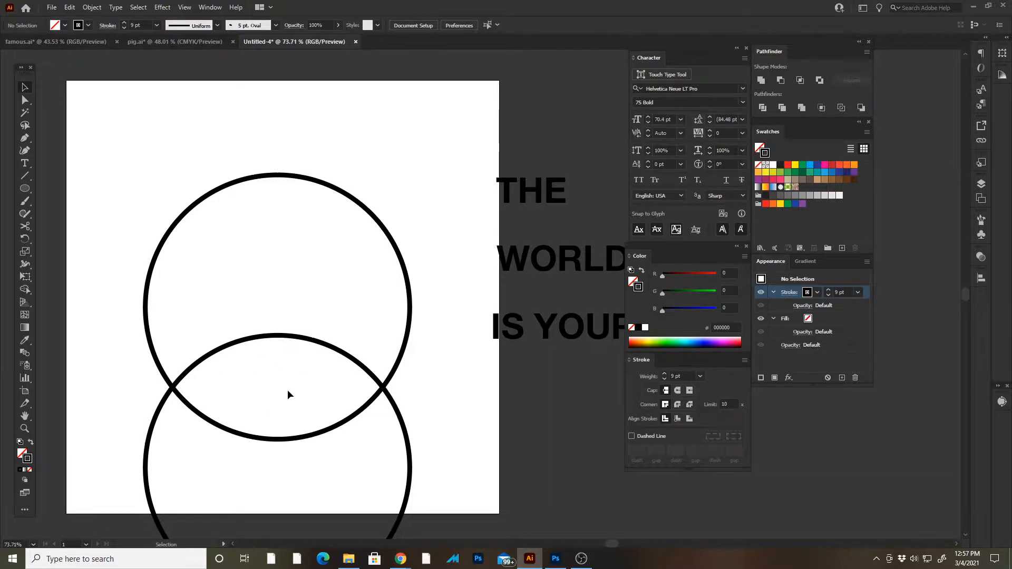
- Flatten and widen the lower circle copy into an ellipse about 10.52 in wide and 1.50 in high across the original's lower part
scroll(283, 350, "down", 3)
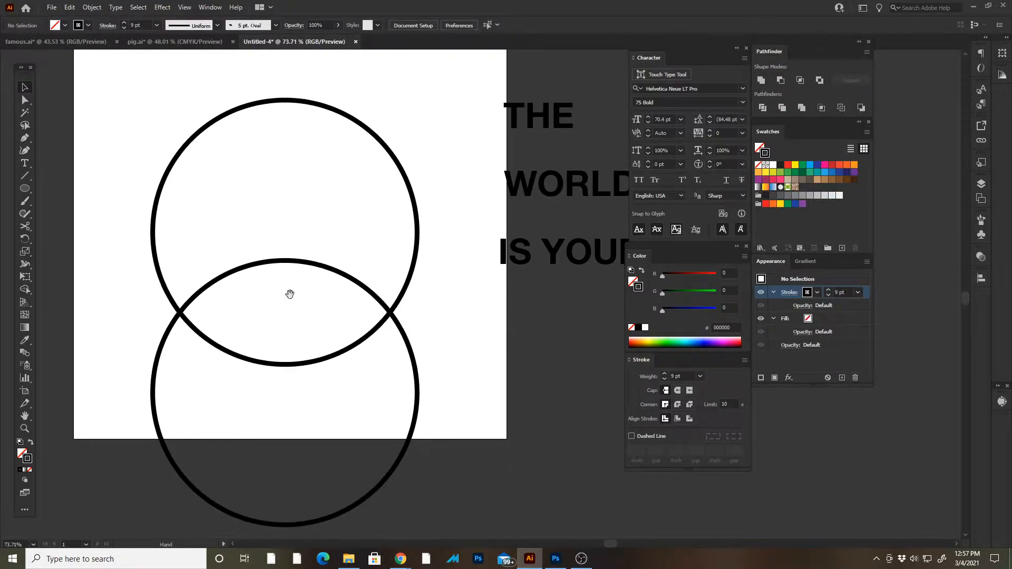
left_click(285, 261)
left_click_drag(284, 260, 369, 302)
left_click(297, 474)
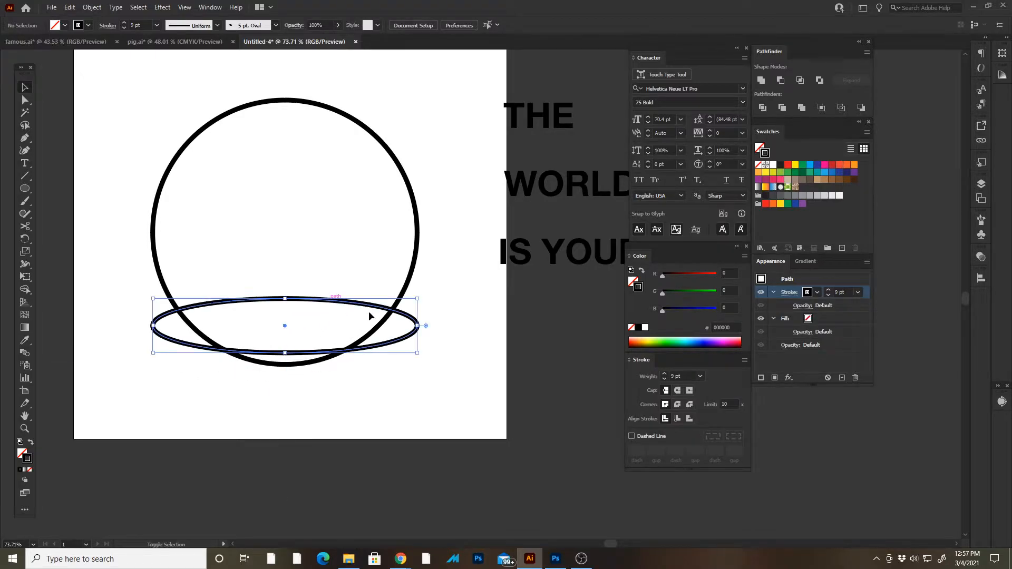
left_click_drag(424, 328, 477, 323)
left_click(460, 360)
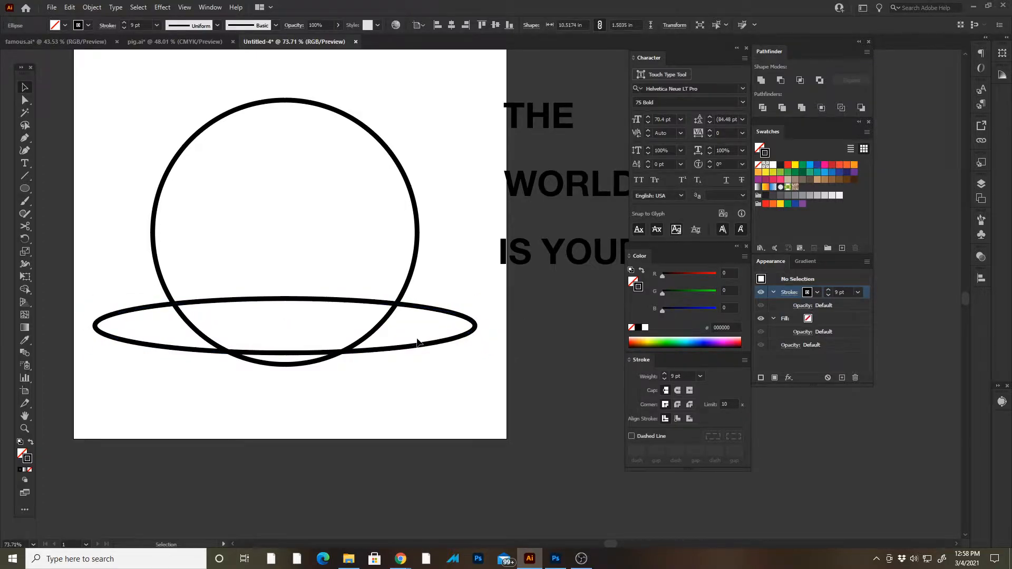
- Duplicate the wide ellipse up to the circle's top edge and shift the lower ellipse down toward the circle's bottom edge
left_click_drag(417, 346, 461, 140)
left_click(417, 367)
left_click_drag(380, 384, 371, 393)
mouse_move(384, 358)
left_mouse_down()
mouse_move(387, 384)
mouse_move(389, 375)
left_mouse_up()
left_click(416, 296)
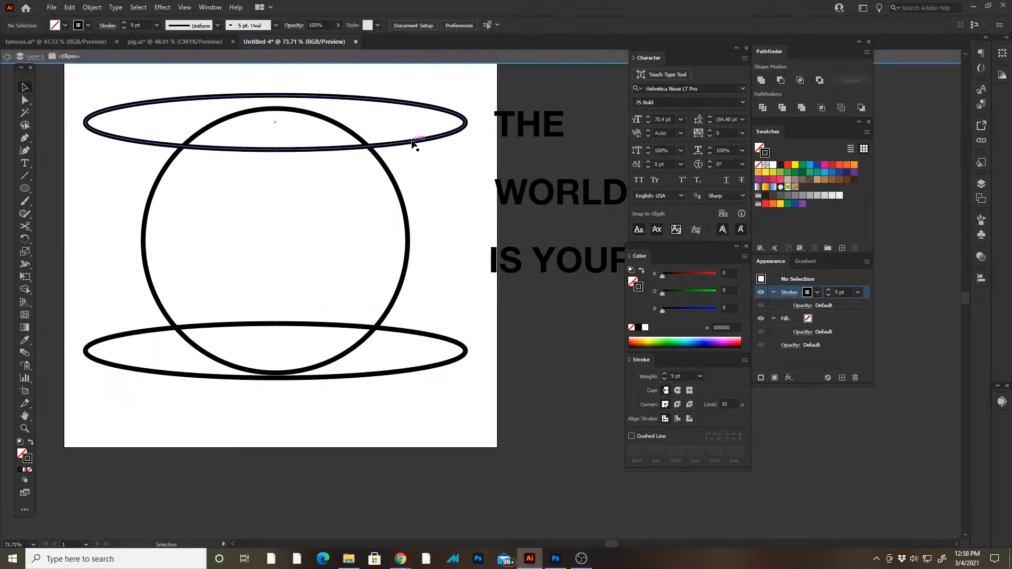
- Move the upper ellipse down and the lower ellipse up so both cross further into the circle
left_click(413, 140)
left_click_drag(412, 140, 412, 168)
left_click(401, 264)
left_click_drag(413, 332, 414, 318)
left_click(341, 327)
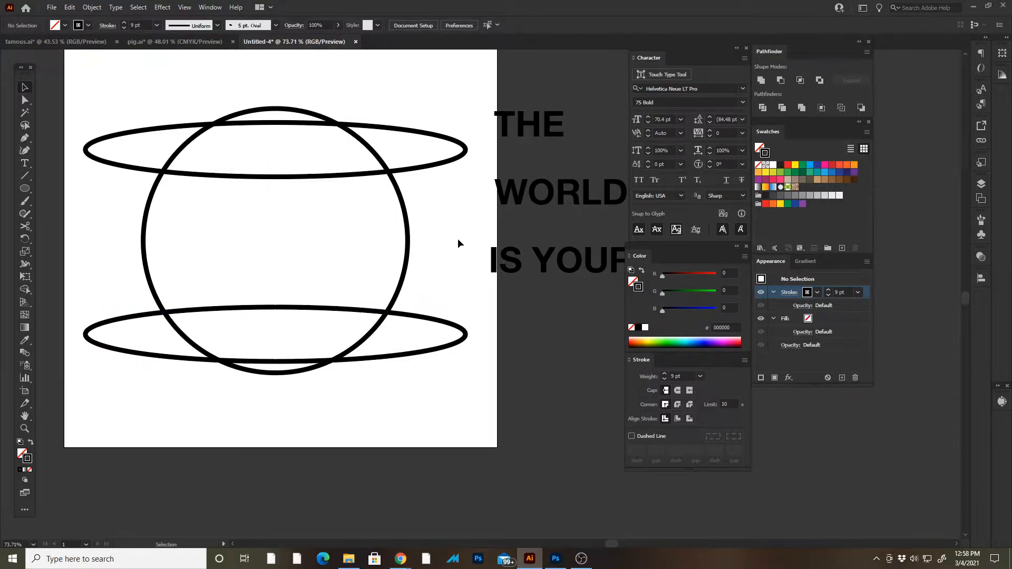
- Try to distribute the circle and both ellipses evenly by their vertical centers
left_click_drag(374, 80, 204, 418)
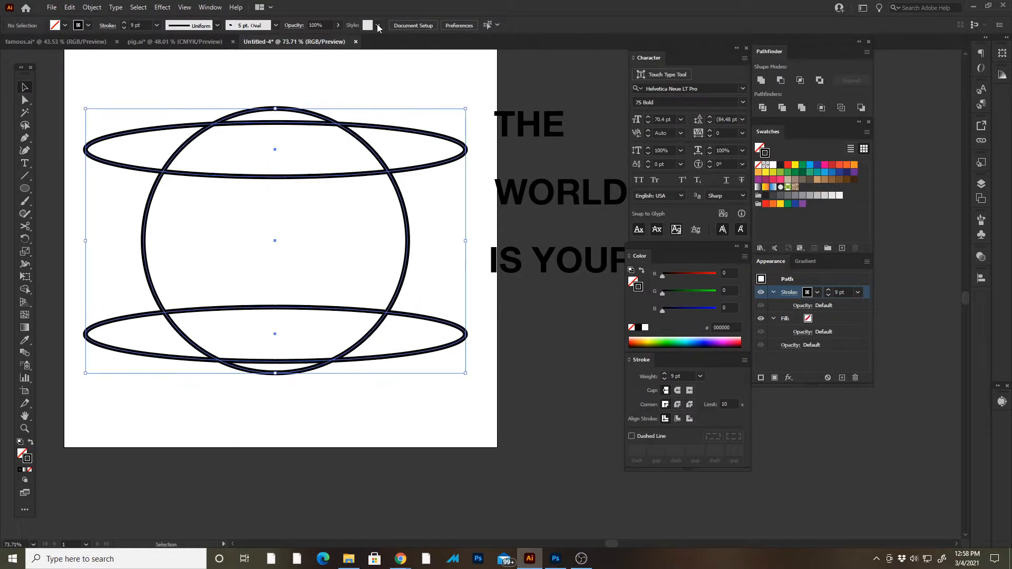
left_click(539, 25)
key("ctrl+z")
- Nudge the lower ellipse slightly up to match the upper ellipse's overlap with the circle
left_click(387, 409)
left_click_drag(375, 362, 389, 358)
left_click(404, 440)
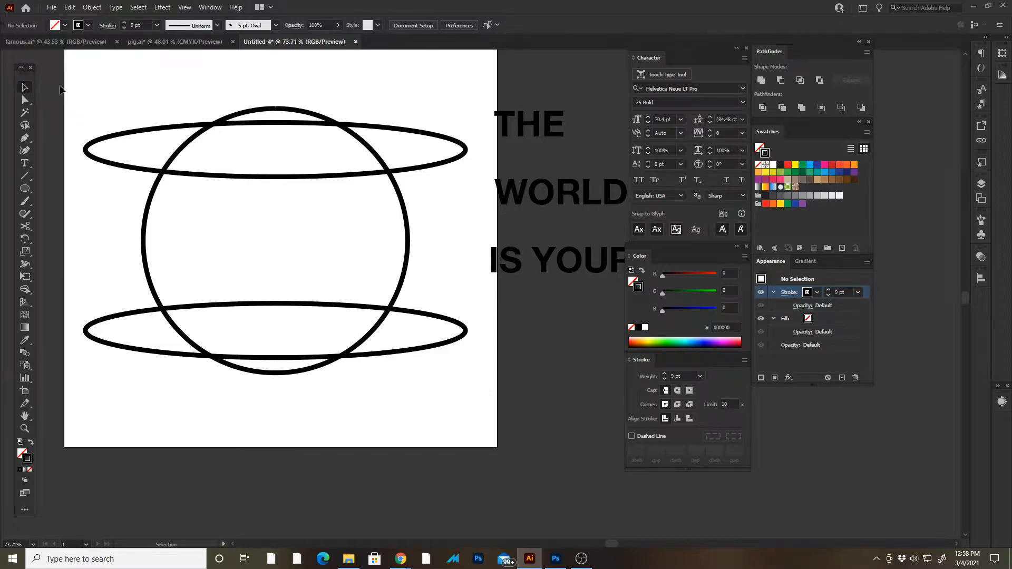
- Select the circle and both ellipses and activate the Shape Builder tool
left_click_drag(71, 81, 476, 426)
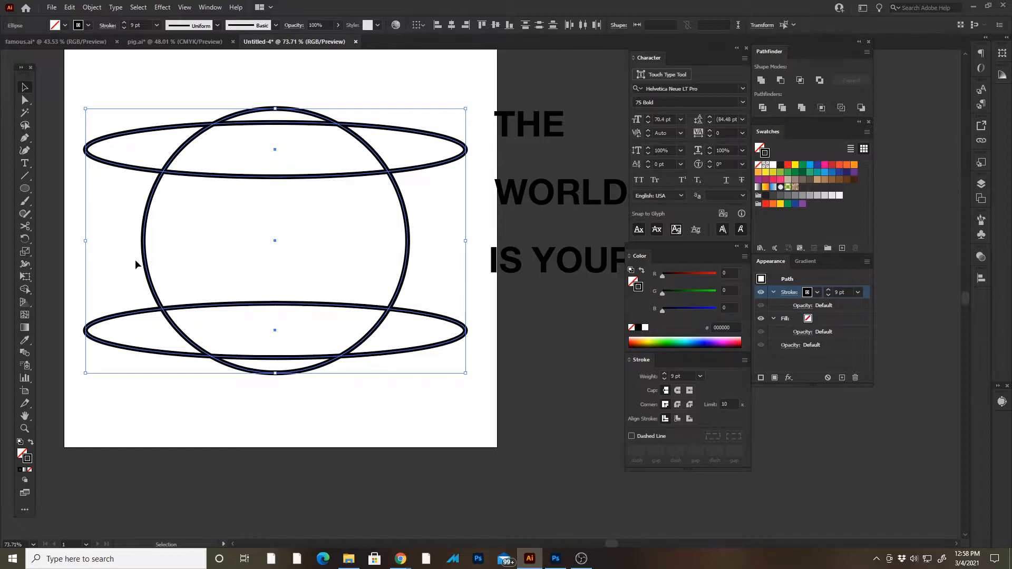
key("shift+m")
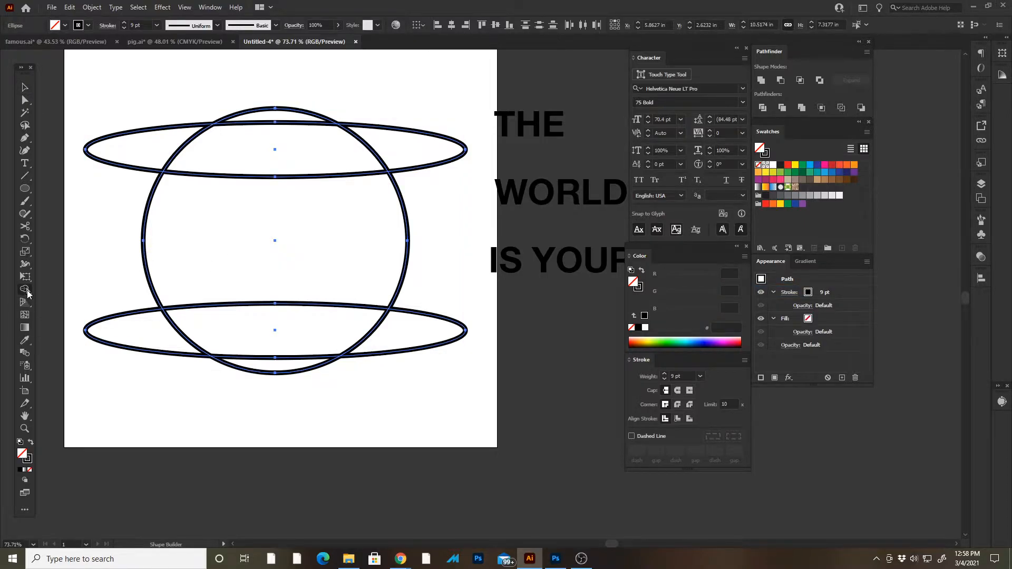
left_click(27, 294)
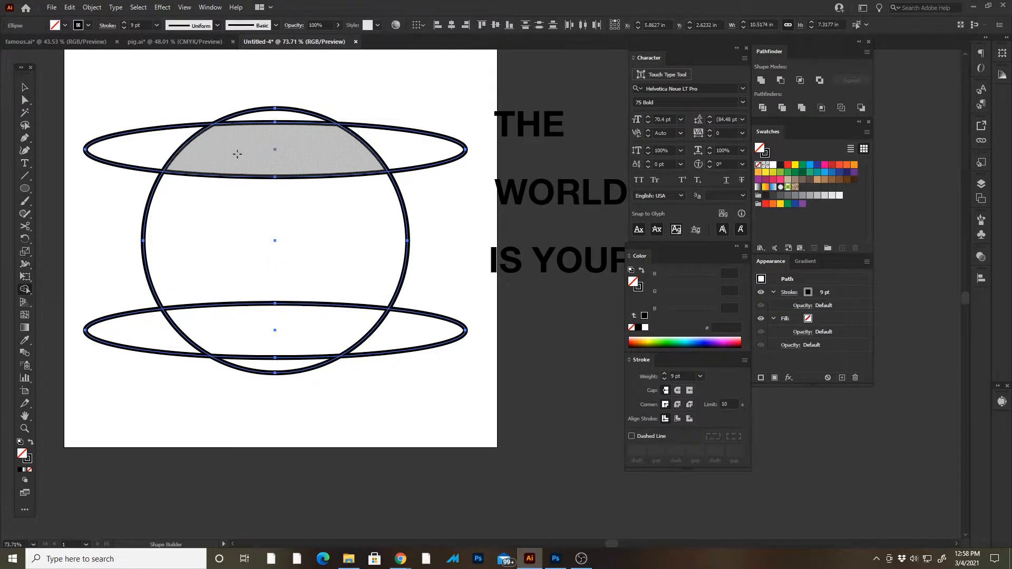
- Try merging the regions inside the circle with Shape Builder, and undo the merge
left_click(263, 142)
left_click_drag(275, 114, 280, 314)
left_click_drag(282, 355, 285, 367)
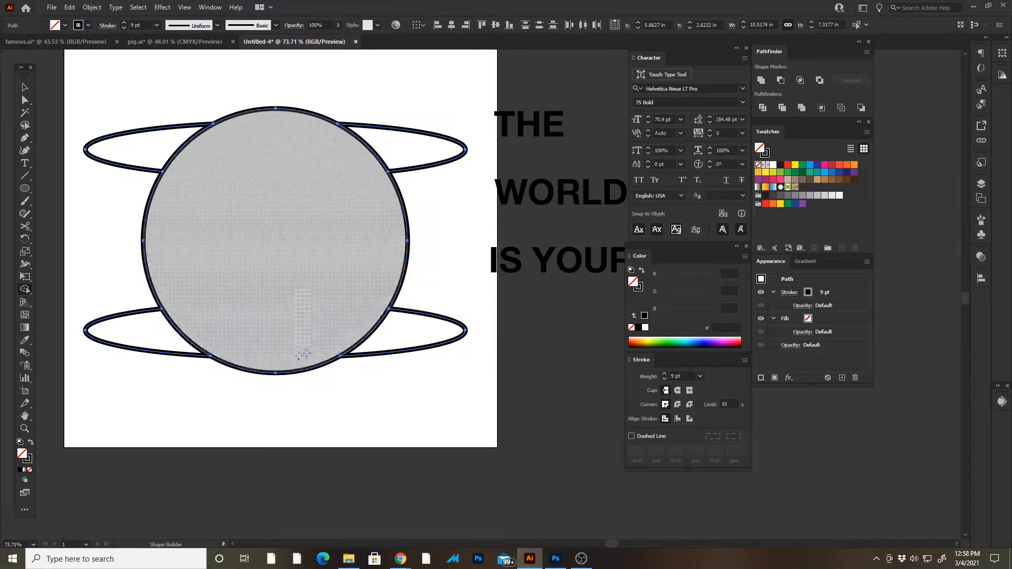
key("ctrl+z")
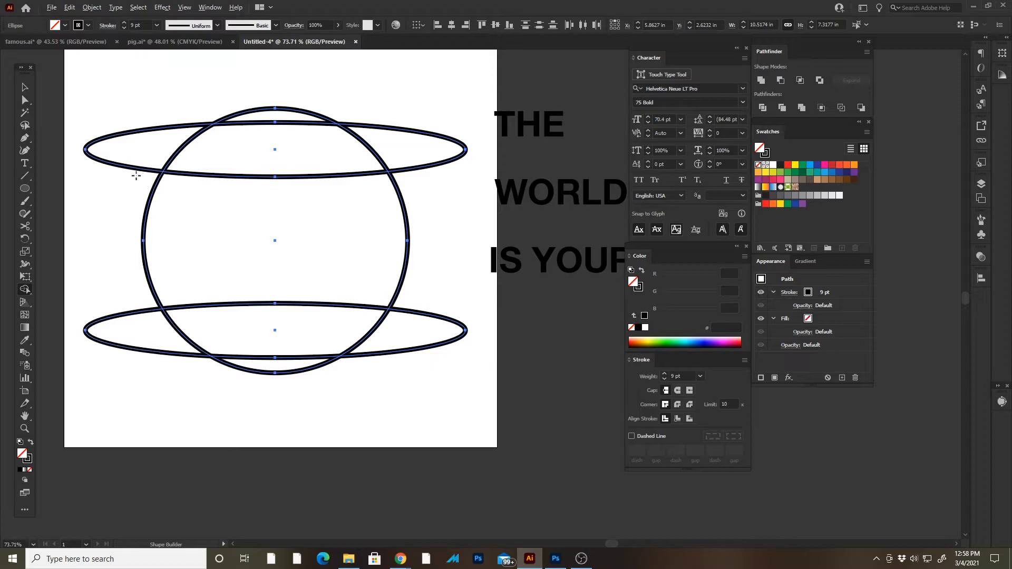
- Delete the four ellipse sections that stick out beyond the circle's sides with Shape Builder
left_click(136, 159, "alt")
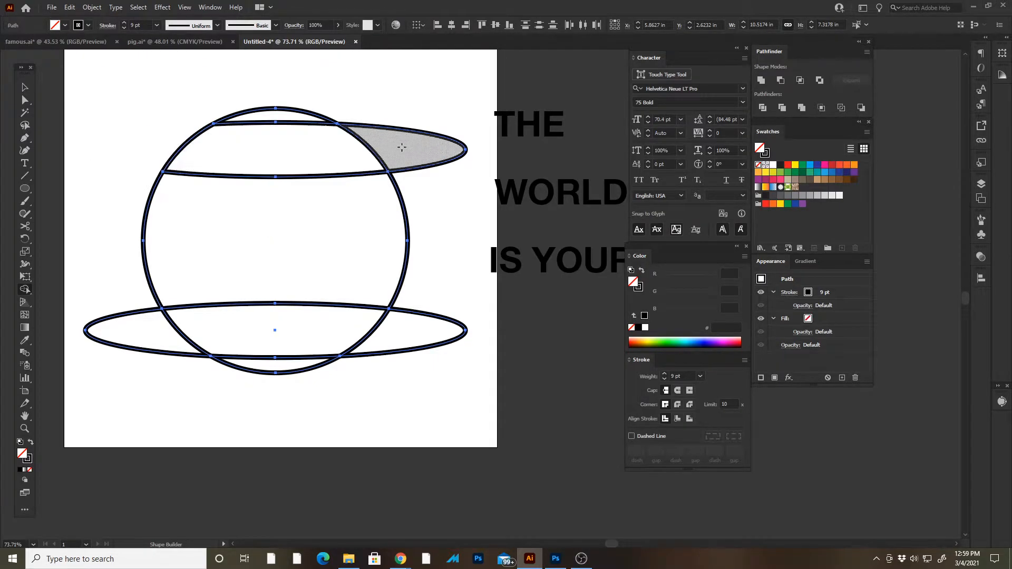
left_click(402, 149, "alt")
left_click(428, 332, "alt")
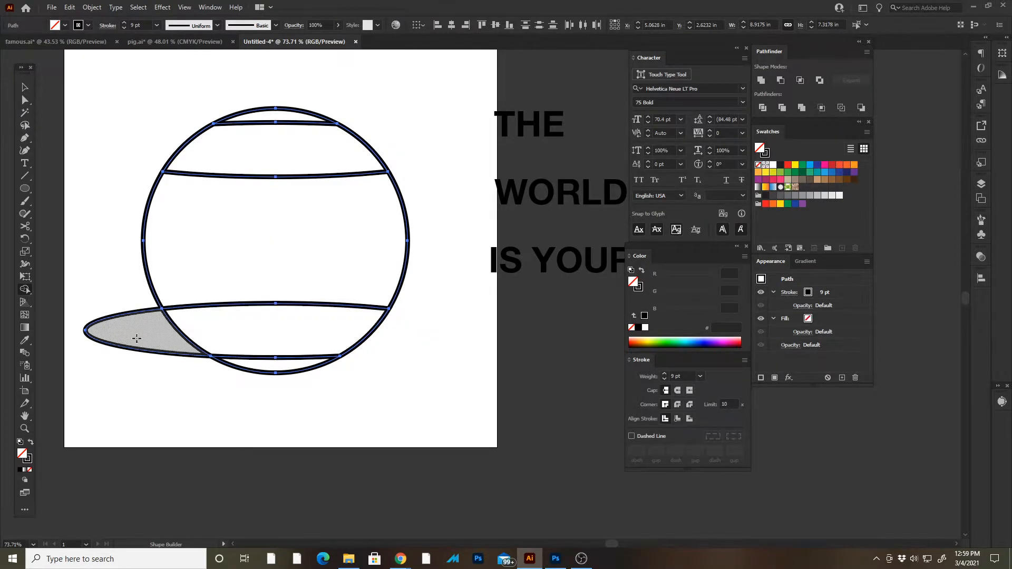
left_click(136, 339, "alt")
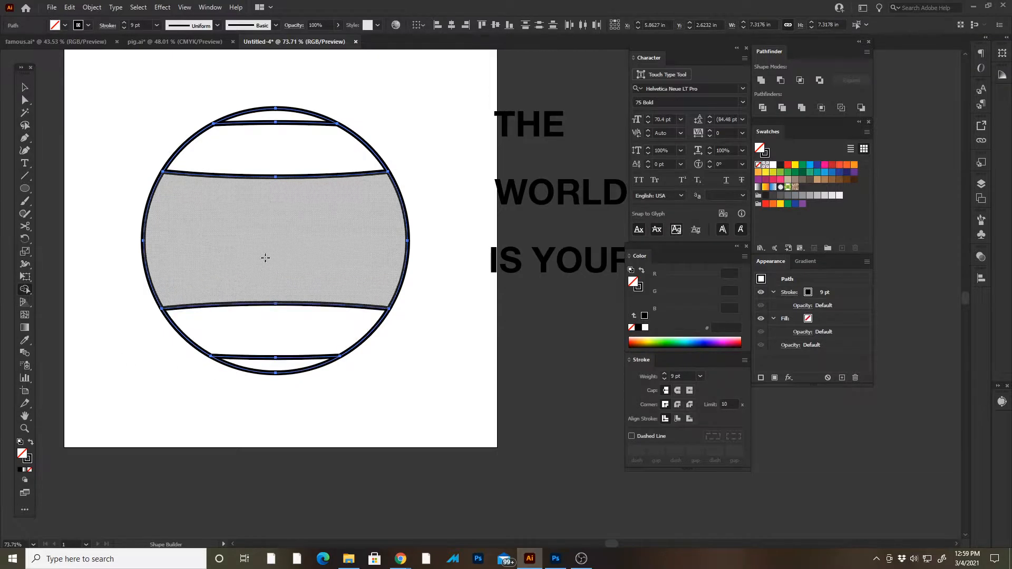
- Delete the outermost curved lines near the circle's top and bottom, leaving two inner curves, and deselect the artwork
left_click(304, 357, "alt")
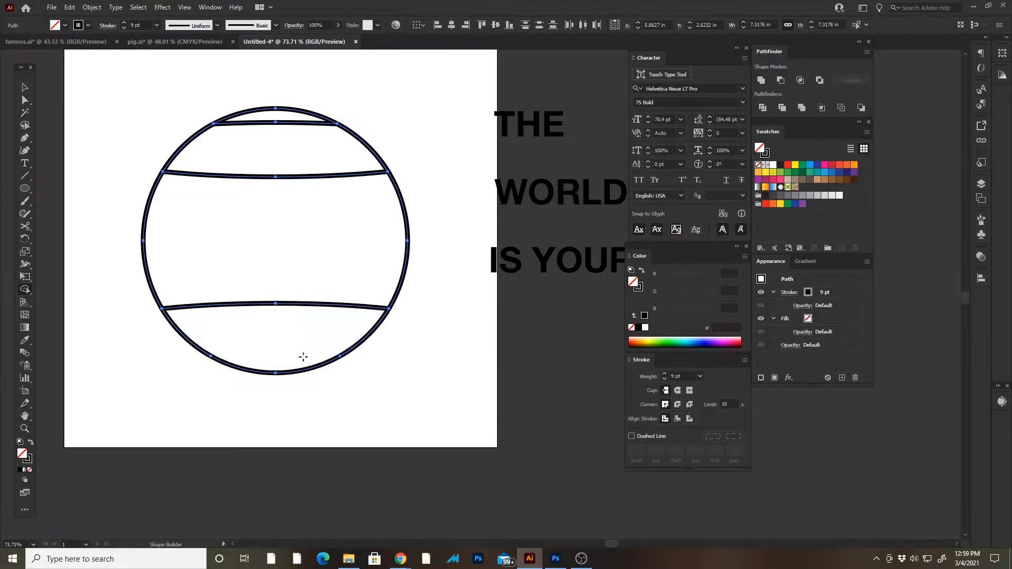
left_click(300, 123, "alt")
key("v")
left_click(383, 130)
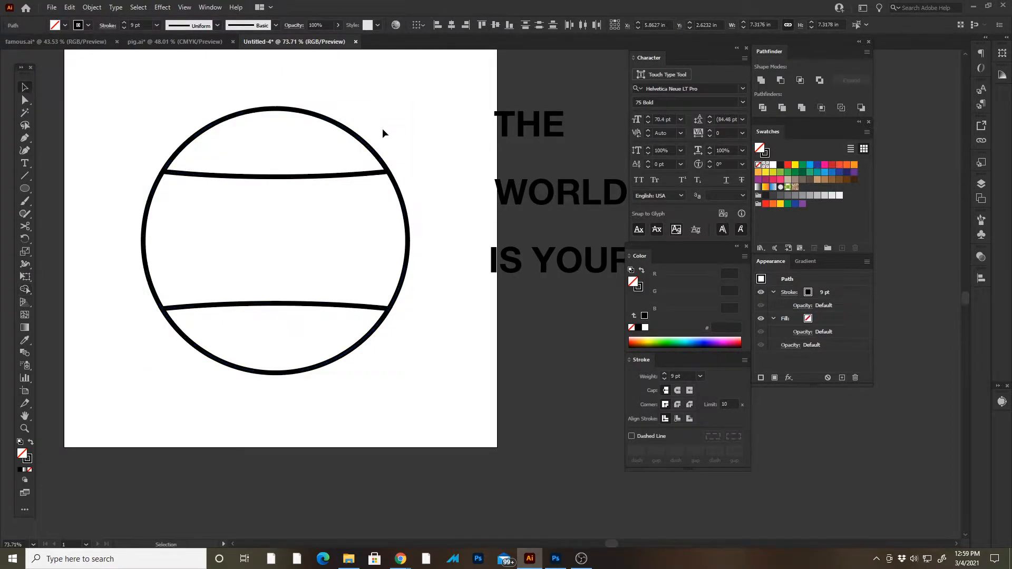
- Try moving the circle's top segment away from the rest, and undo the move
left_click_drag(346, 129, 255, 92)
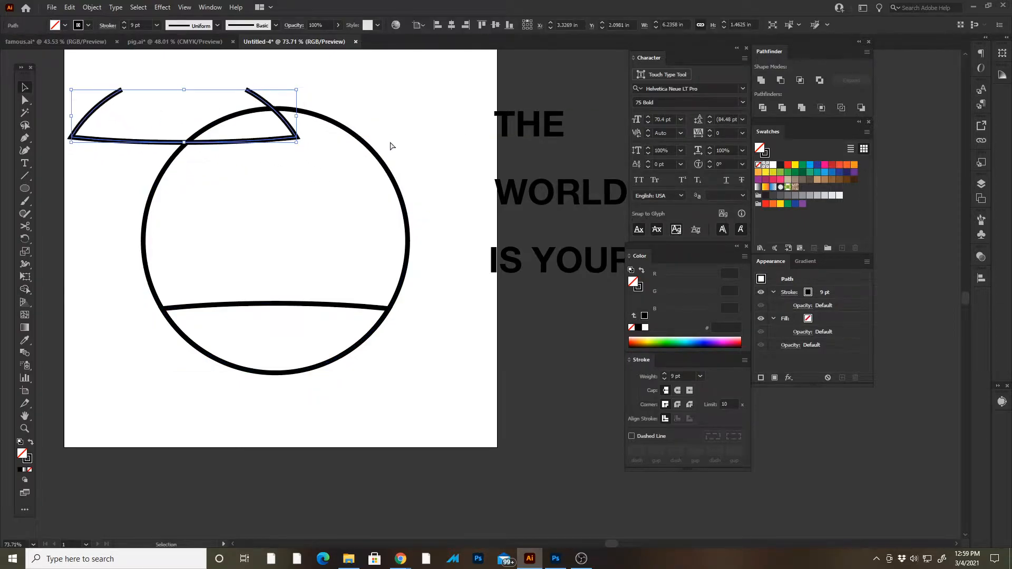
key("ctrl+z")
left_click(411, 126)
left_click_drag(408, 108, 93, 399)
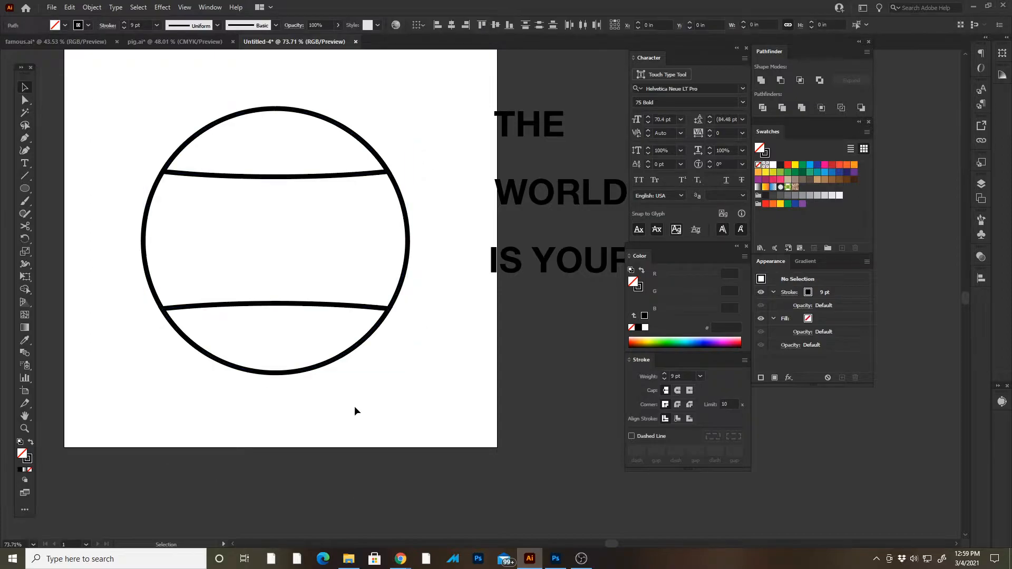
- Select the full circle, give it a white fill, and deselect it
left_click(408, 236)
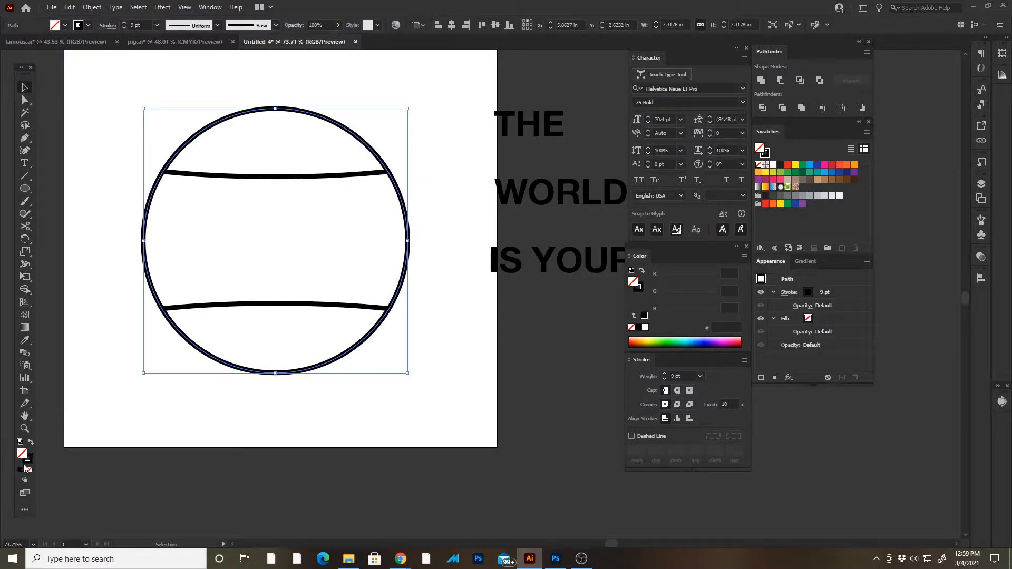
left_click(822, 320)
left_click(817, 319)
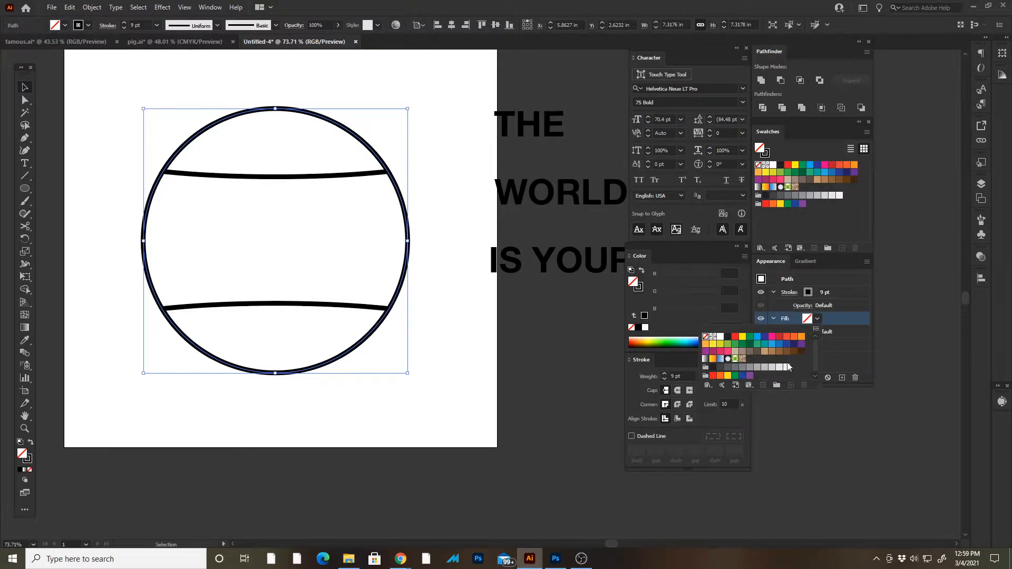
left_click(721, 336)
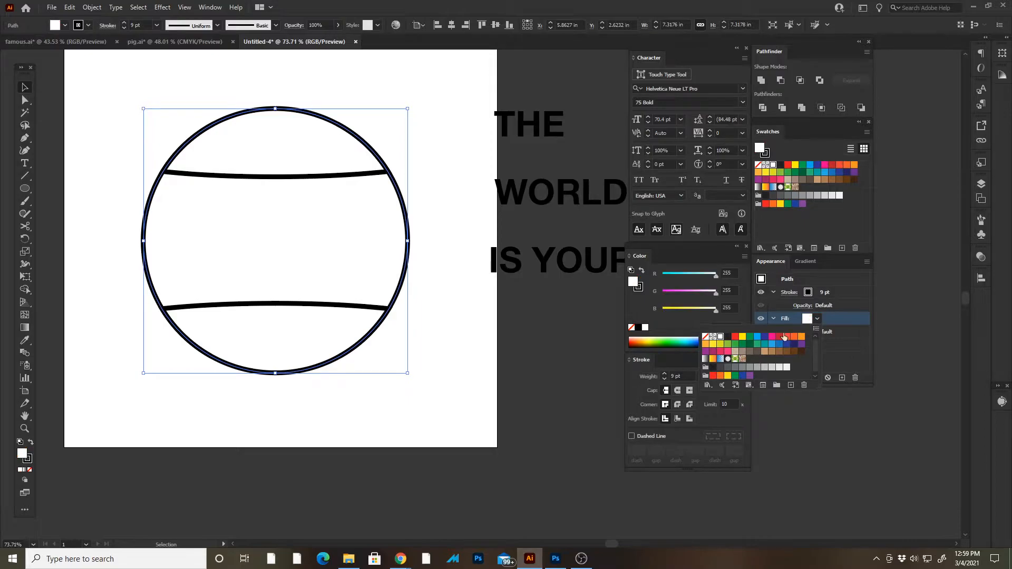
left_click(843, 318)
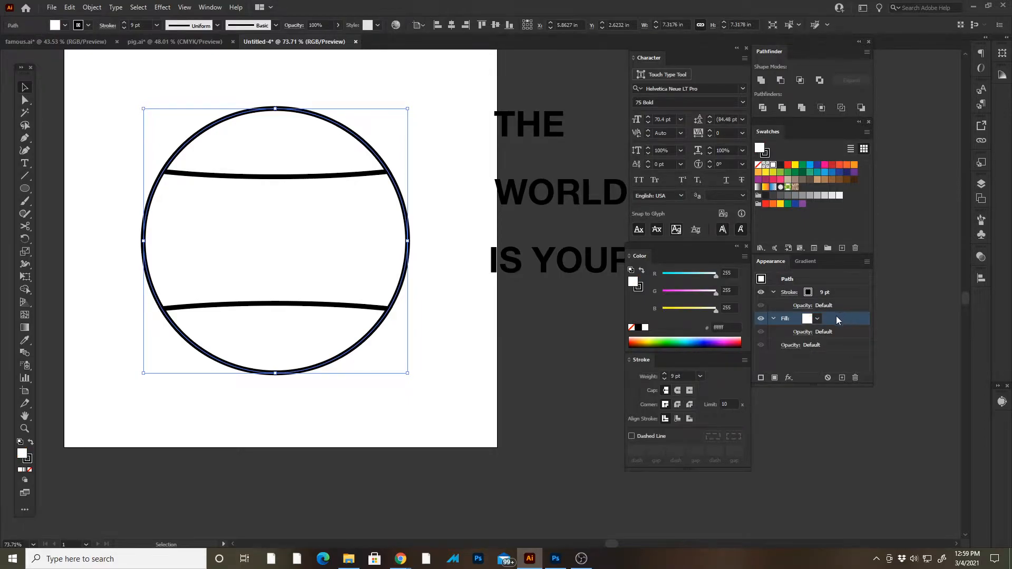
left_click(422, 127)
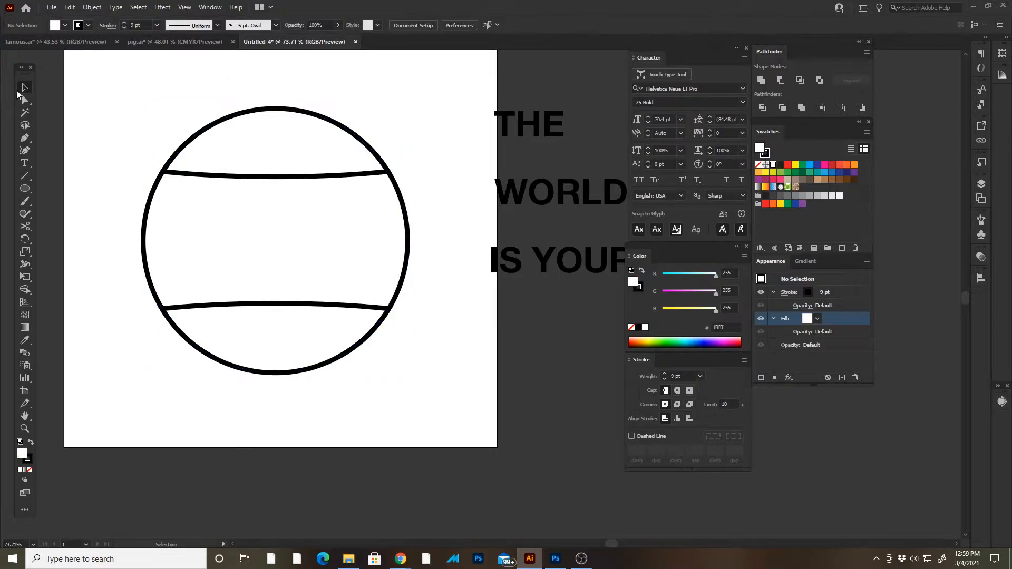
- Select the circle with both curved lines and expand their fill and stroke
left_click_drag(147, 84, 432, 419)
left_click(92, 7)
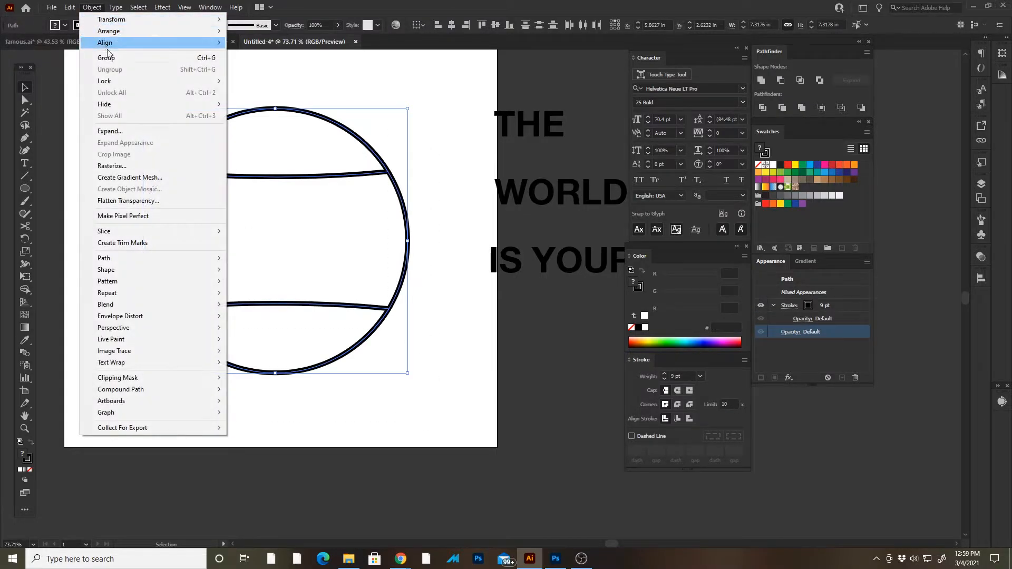
left_click(124, 131)
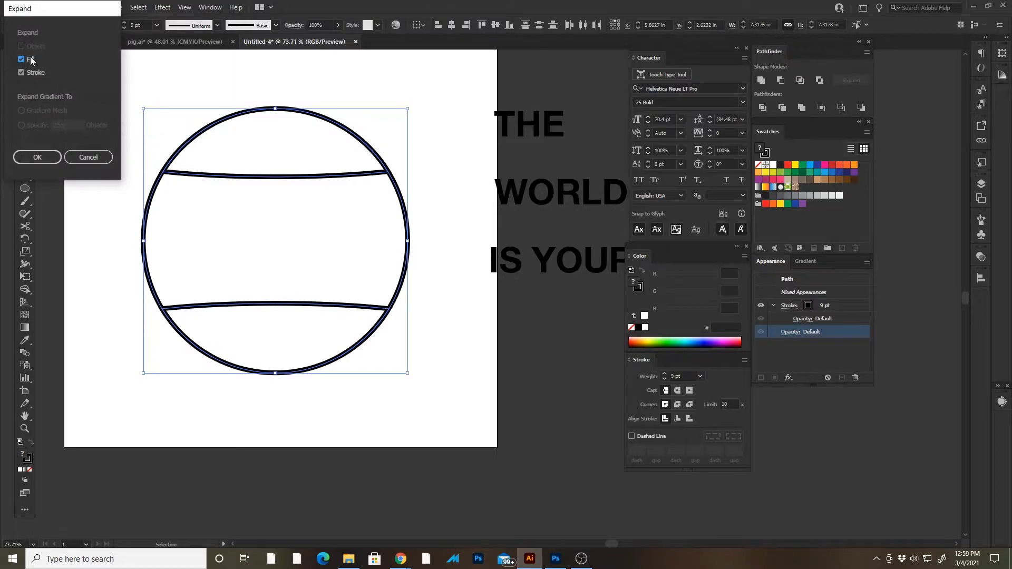
left_click(51, 160)
- Examine the expanded outlines up close along the circle's upper edge and top curve
key("z")
mouse_move(205, 140)
left_mouse_down()
mouse_move(260, 135)
mouse_move(410, 238)
left_mouse_up()
left_click_drag(350, 263, 441, 435)
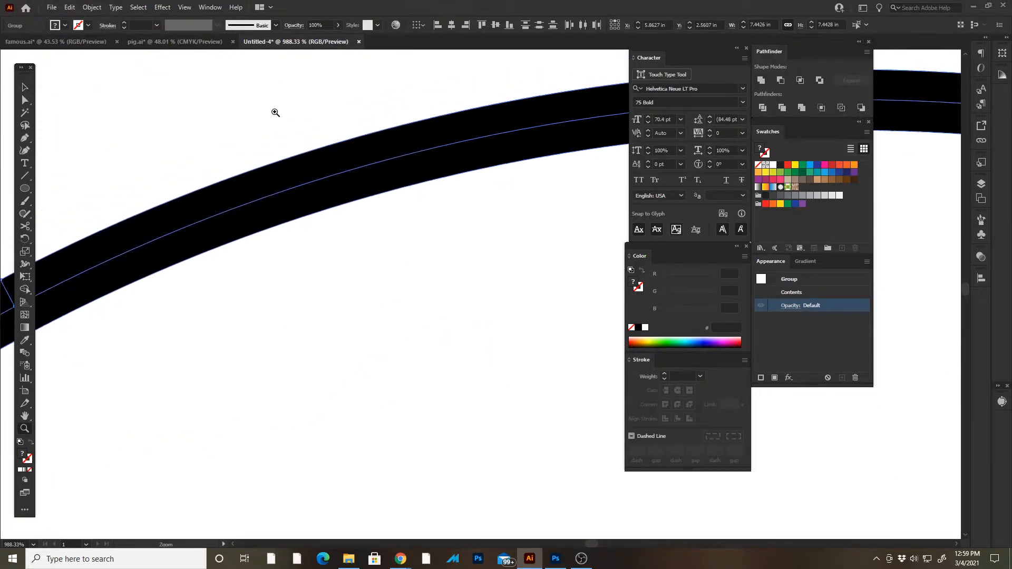
left_click_drag(271, 102, 423, 325)
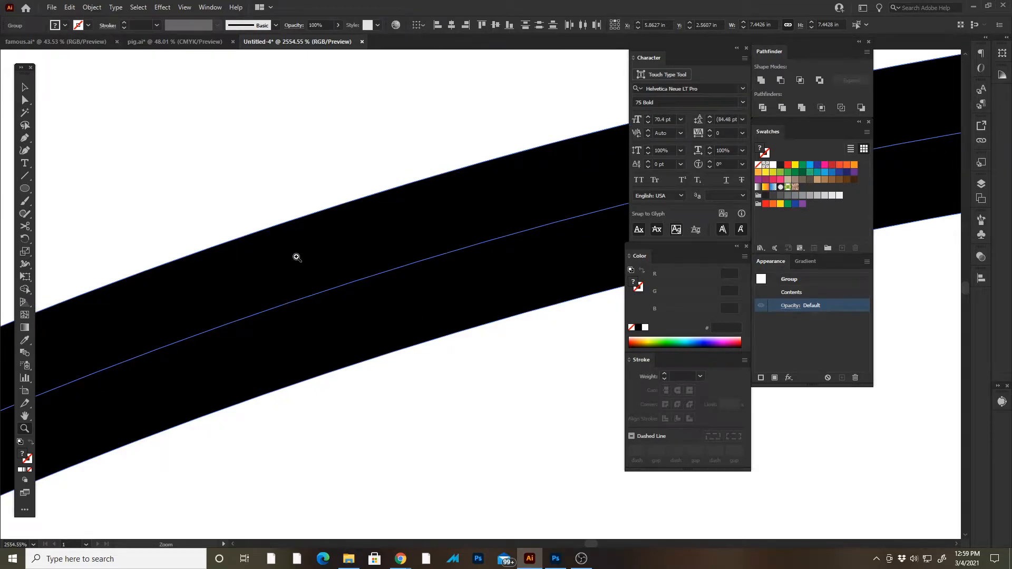
left_click(74, 8)
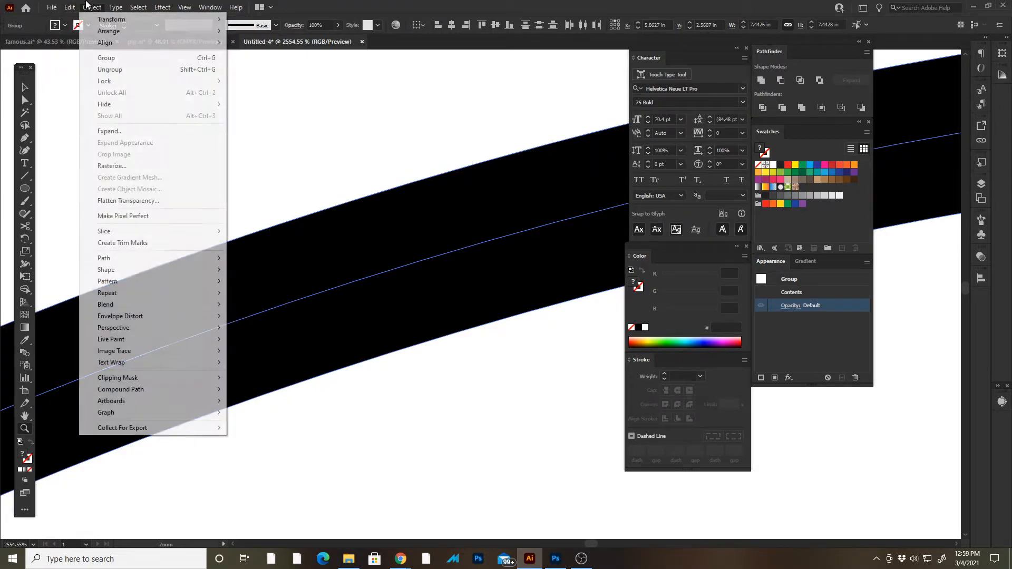
left_click(111, 131)
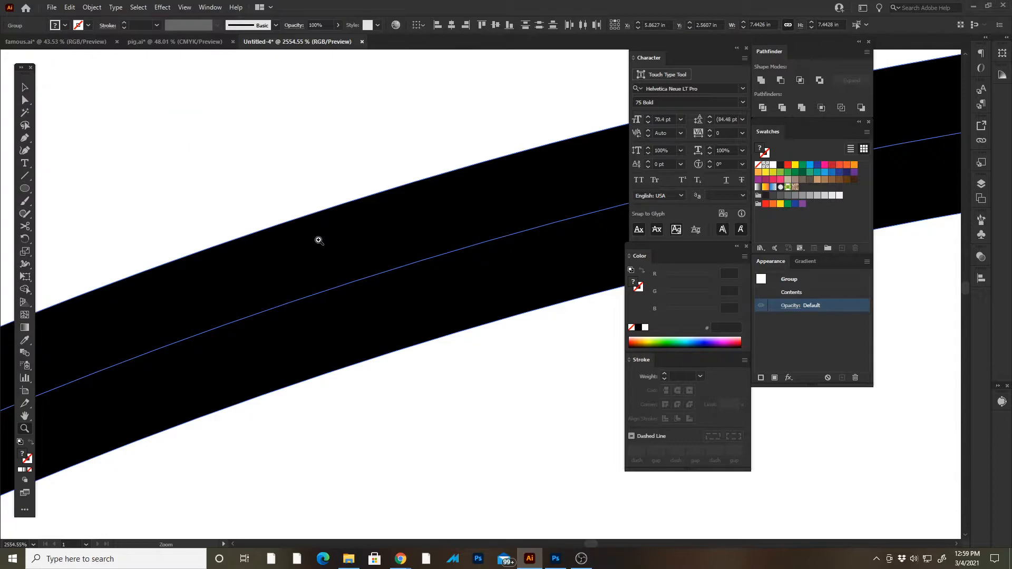
left_click_drag(381, 313, 221, 148)
left_click_drag(361, 248, 206, 89)
left_click_drag(406, 242, 312, 54)
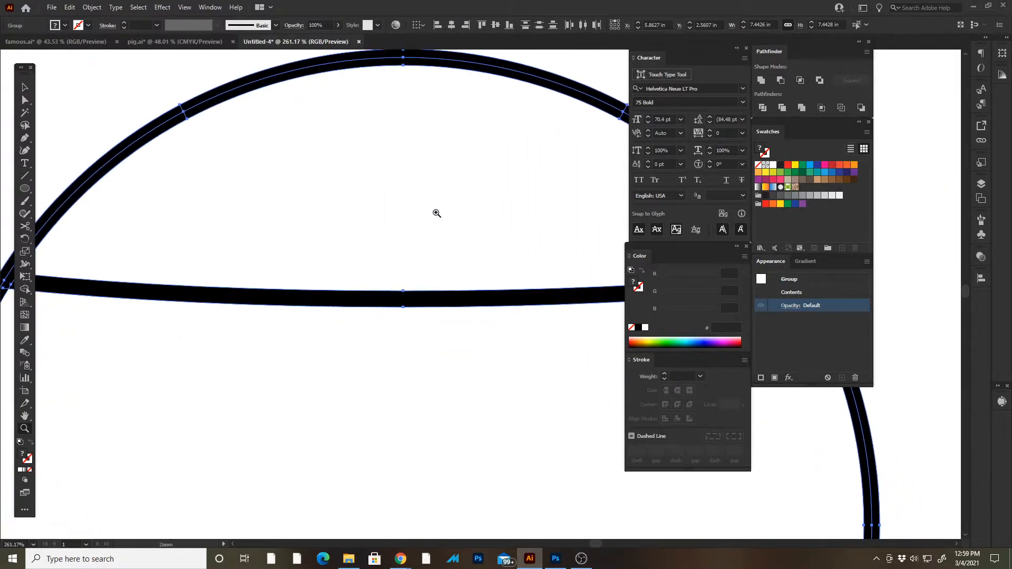
left_click_drag(435, 212, 292, 67)
- Combine the expanded artwork with Pathfinder Merge and deselect it
key("v")
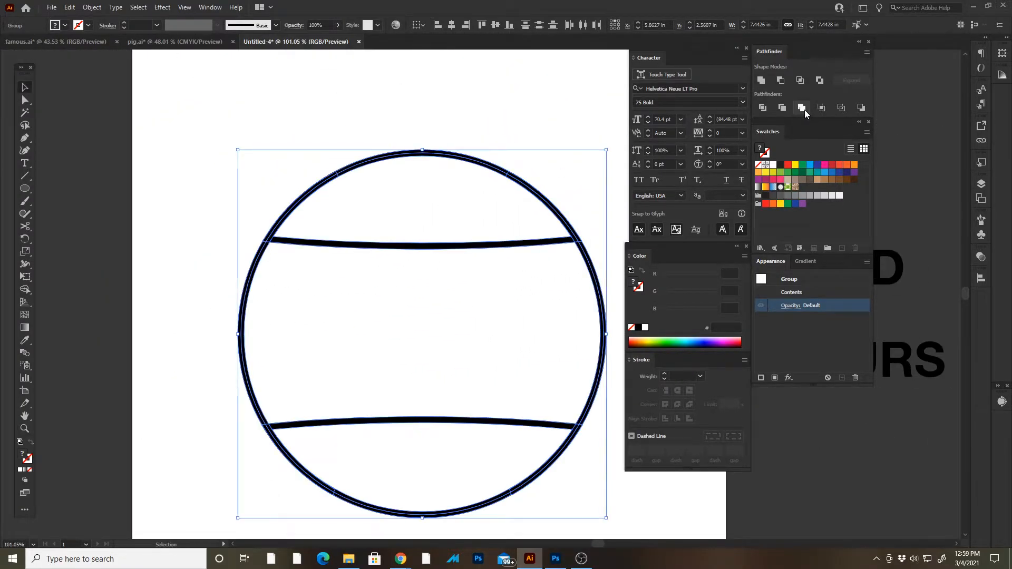
left_click(804, 113)
key("ctrl+shift+a")
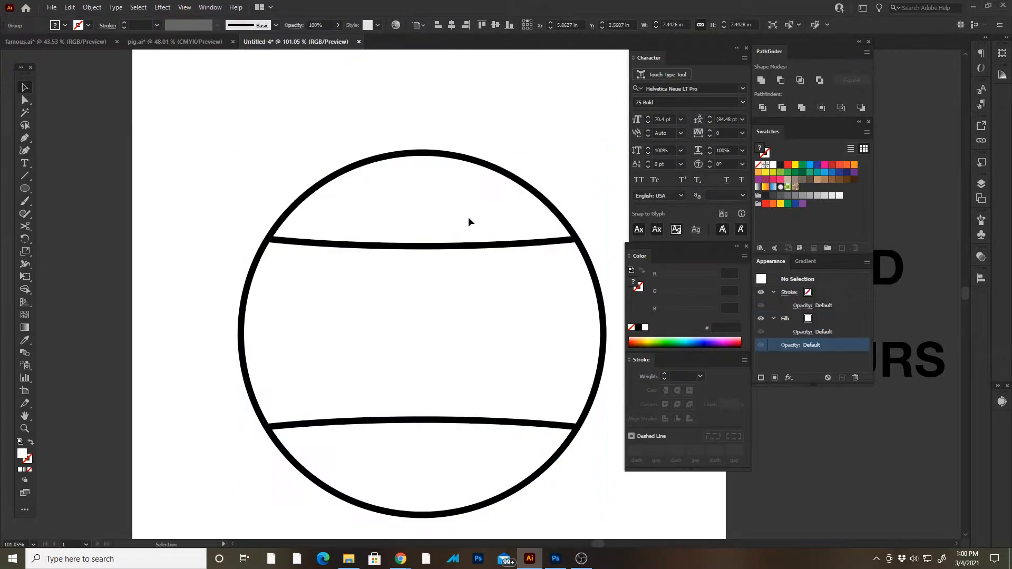
- Try pulling the white top and middle sections out of place individually, and undo both moves
key("a")
left_click_drag(466, 219, 354, 184)
left_click_drag(451, 288, 317, 316)
key("ctrl+z")
key("ctrl+z")
- Select only the circle's top section and fill it with orange (f7941d)
left_click(247, 130)
left_click(413, 197)
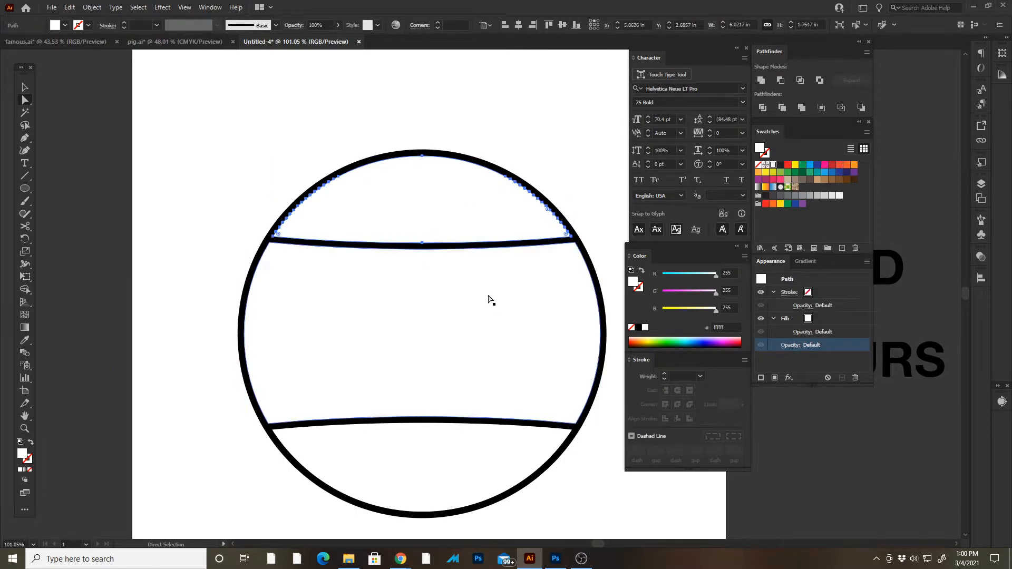
key("v")
left_click(855, 167)
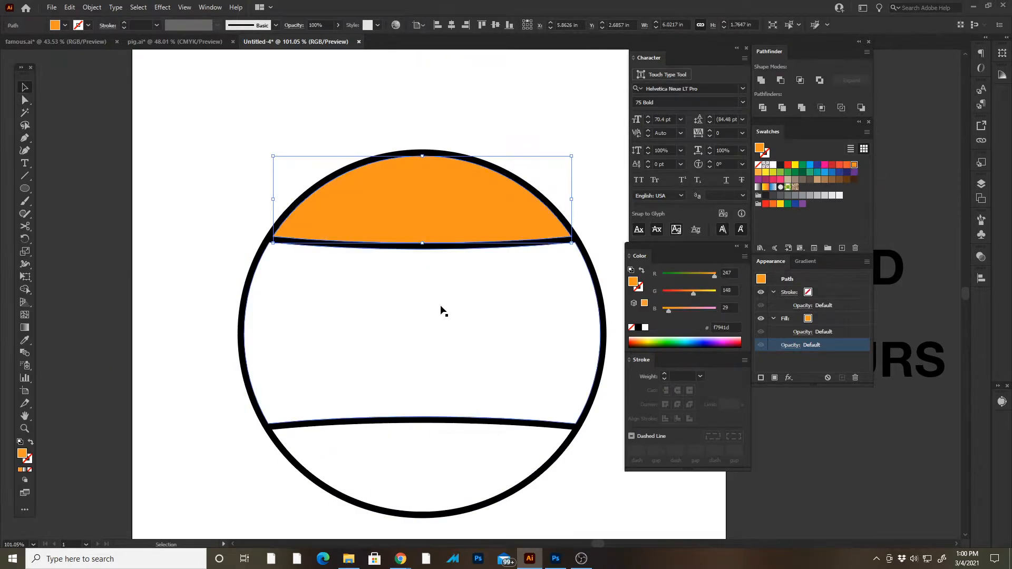
left_click(443, 308)
left_click(855, 168)
key("ctrl+z")
left_click(158, 238)
- Select only the circle's middle section and fill it with the same orange (f7941d)
key("a")
left_click(312, 328)
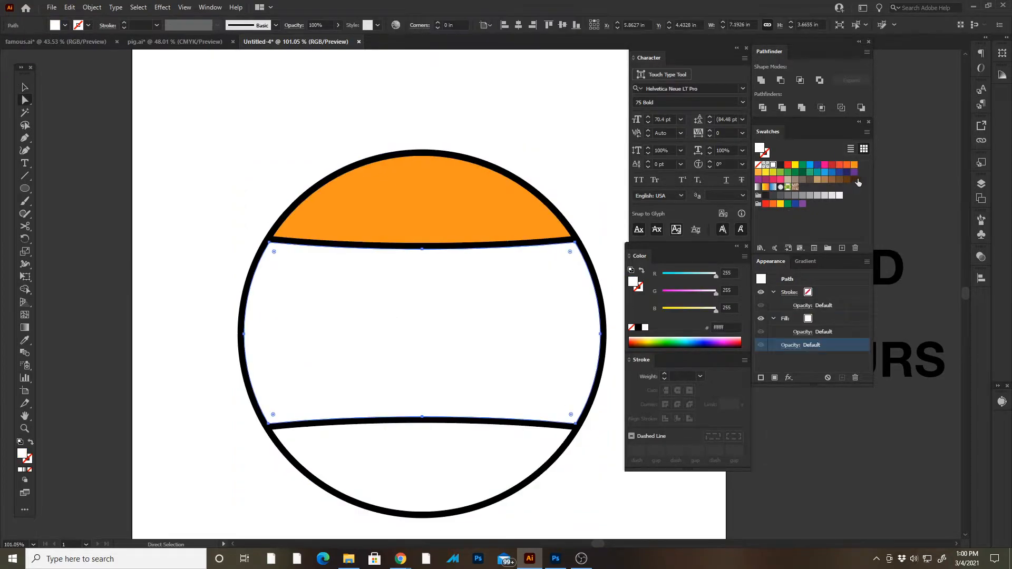
left_click(854, 168)
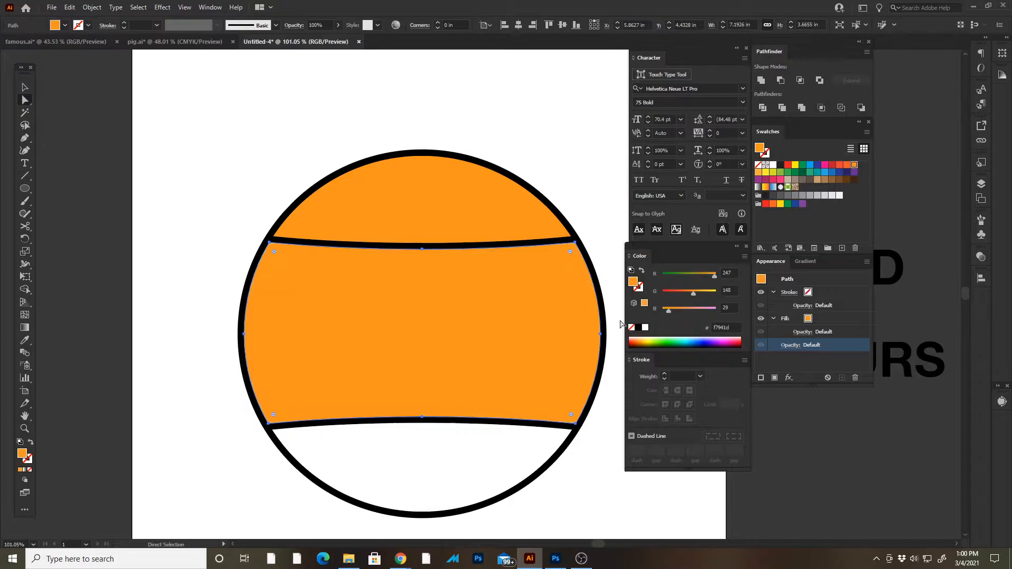
- Fill the circle's bottom section with the same orange (f7941d) and deselect it
left_click(592, 502)
left_click(478, 469)
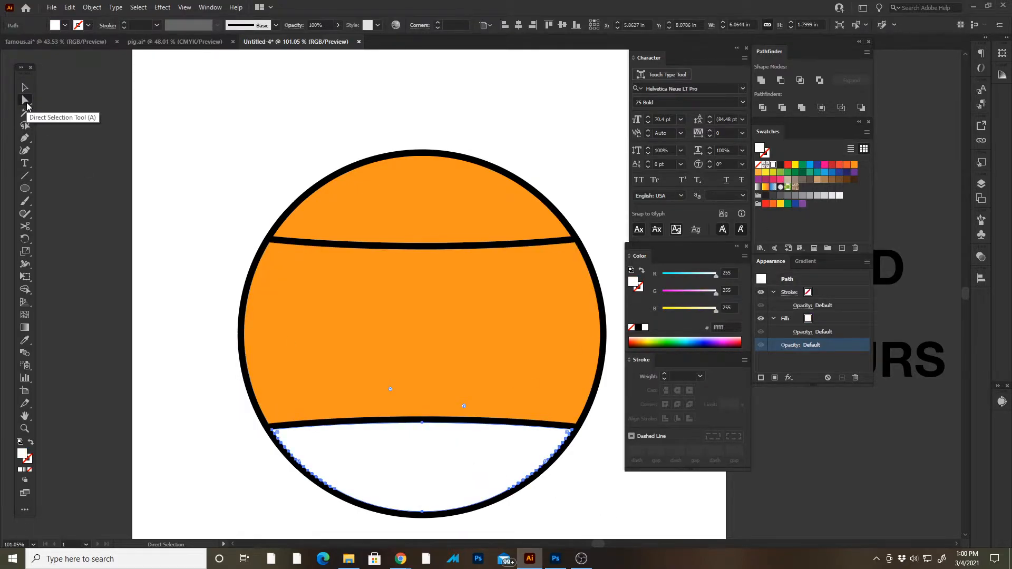
left_click(258, 457)
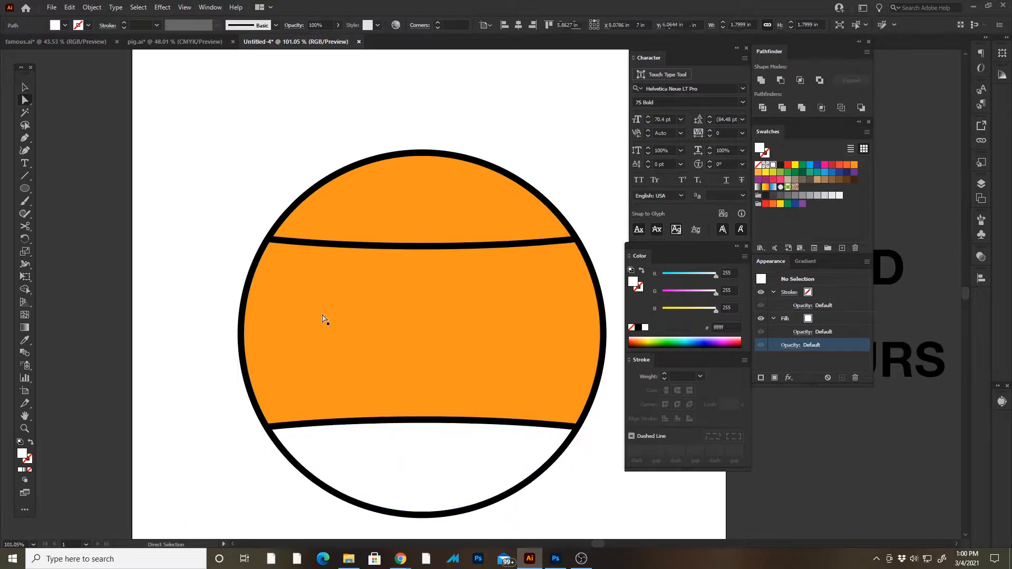
left_click(448, 473)
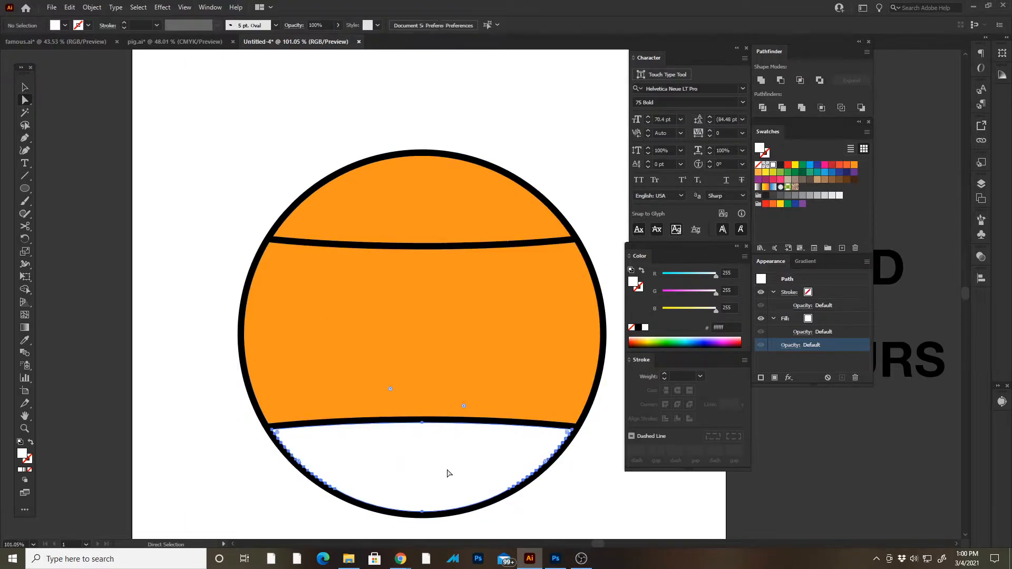
left_click(854, 165)
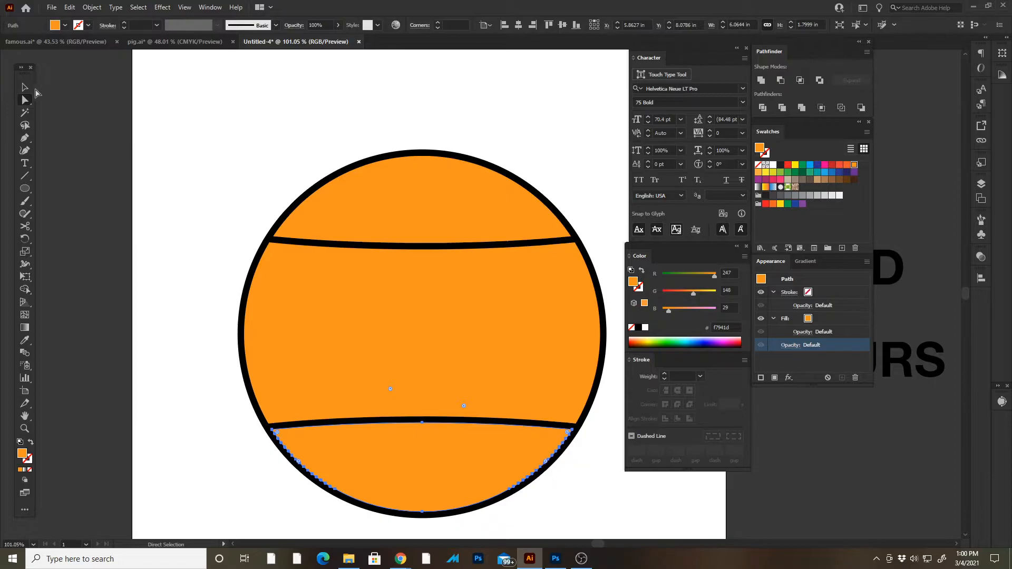
left_click(118, 118)
- Select the merged black outline around and between the orange sections and delete it
key("ctrl+space")
left_click_drag(261, 206, 327, 206)
left_click(350, 417)
key("ctrl+space")
left_click_drag(527, 307, 260, 96)
left_click_drag(412, 280, 308, 181)
key("Delete")
- Hide the panels, move the three text lines closer to the orange globe, and deselect them
mouse_move(412, 220)
left_mouse_down()
mouse_move(422, 301)
mouse_move(412, 234)
left_mouse_up()
key("Tab")
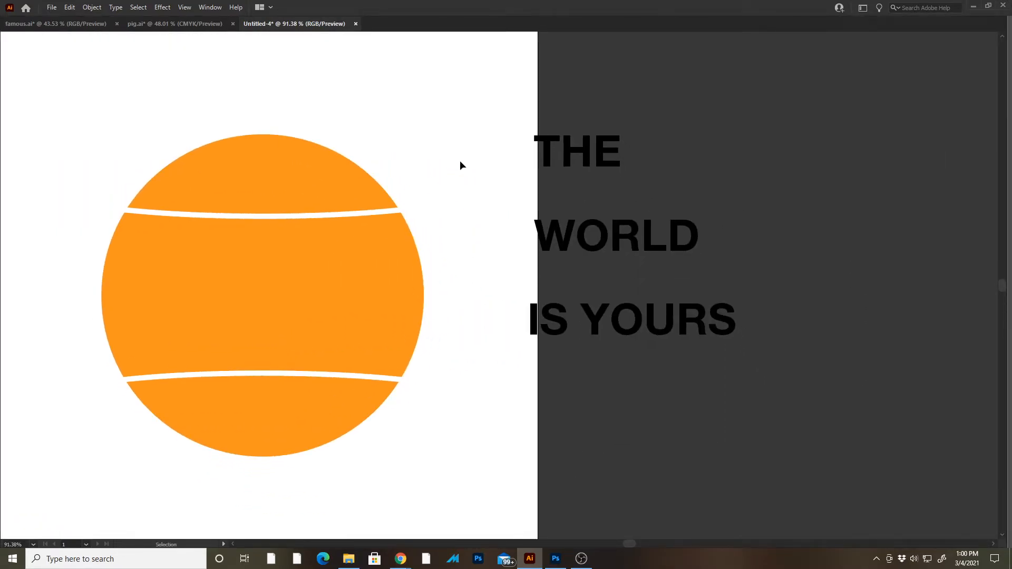
left_click_drag(549, 153, 474, 189)
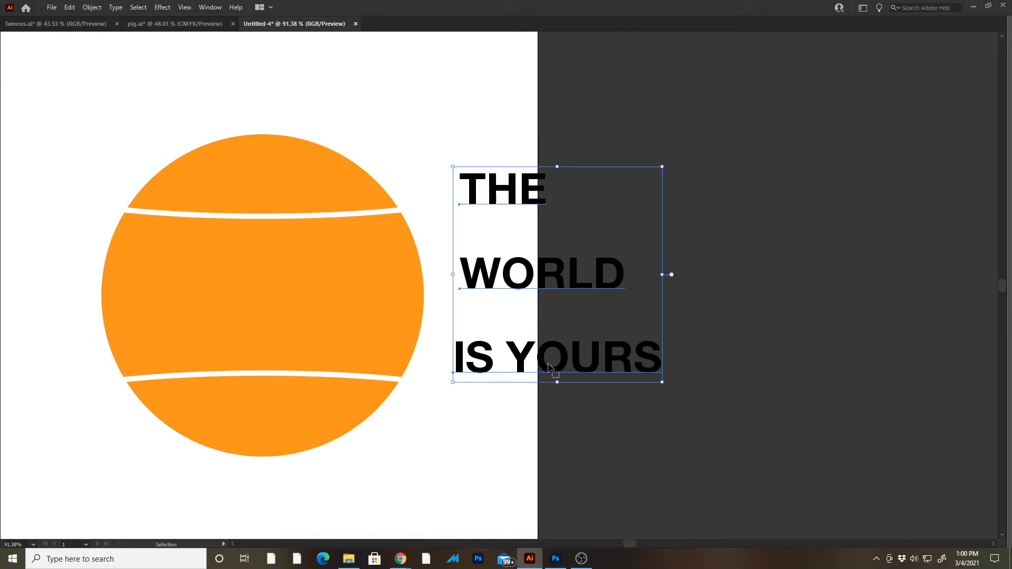
left_click(491, 120)
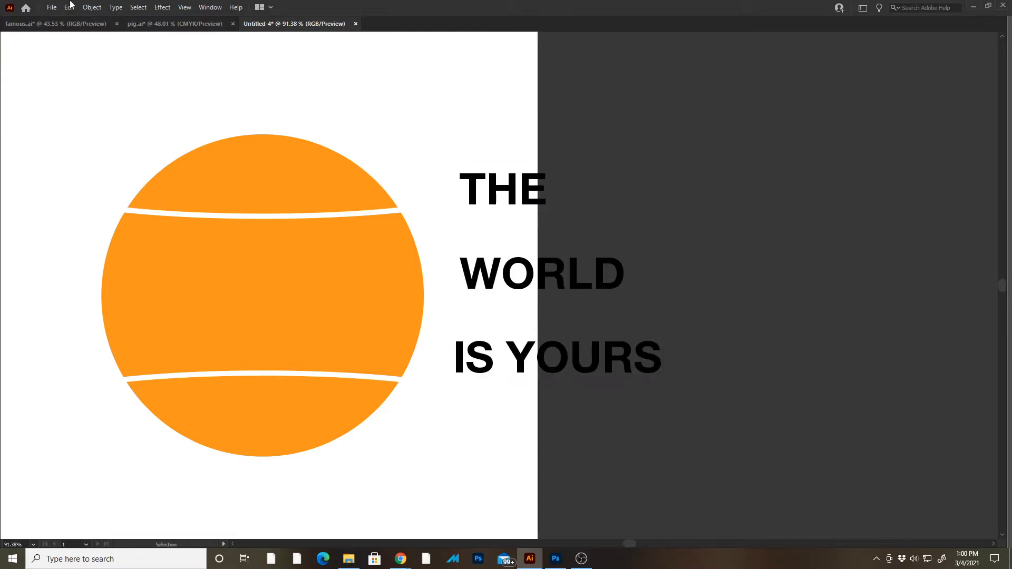
- Try placing THE over the globe's top section, and move it back above WORLD
left_click_drag(490, 194, 365, 174)
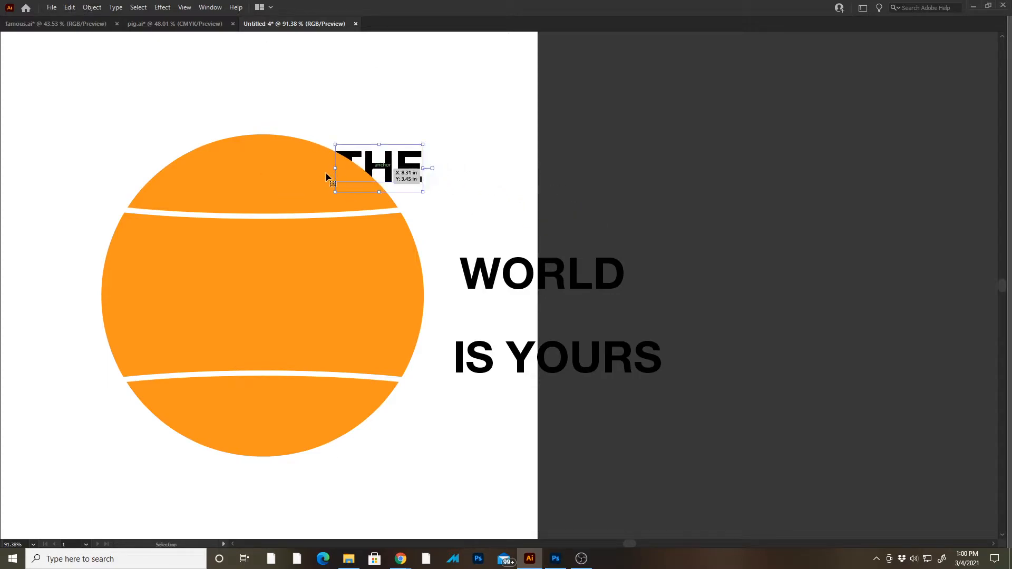
left_click_drag(389, 173, 531, 197)
left_click(462, 133)
- Select all three text lines, review the stacking-order options, and deselect them
left_click_drag(558, 414, 449, 130)
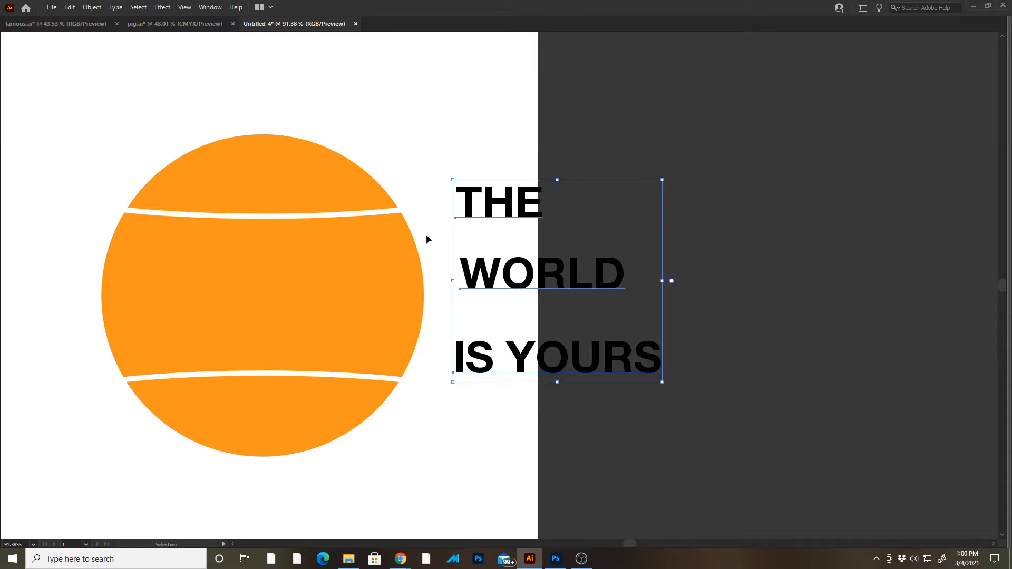
left_click(96, 8)
mouse_move(122, 35)
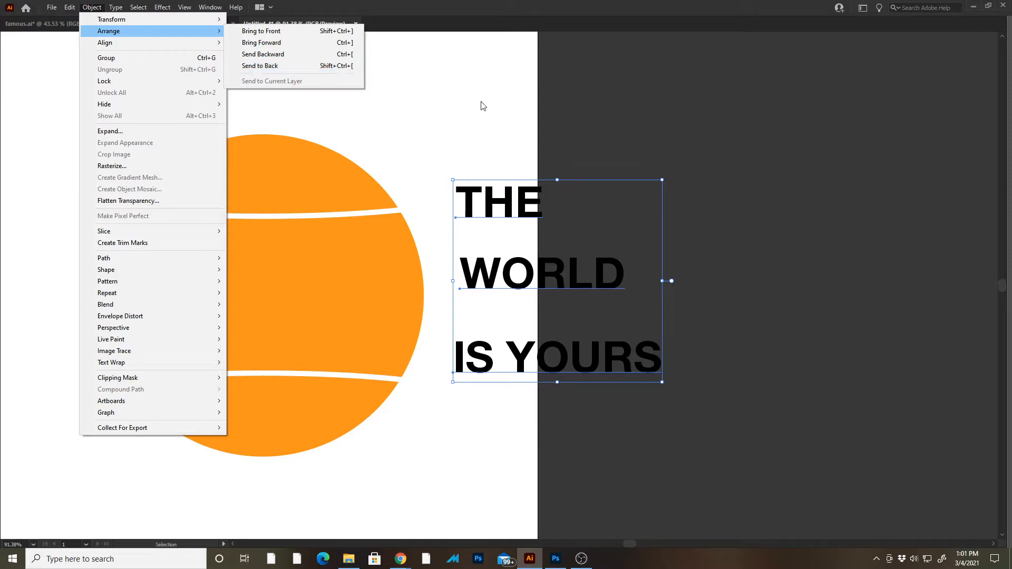
left_click(535, 132)
left_click(460, 158)
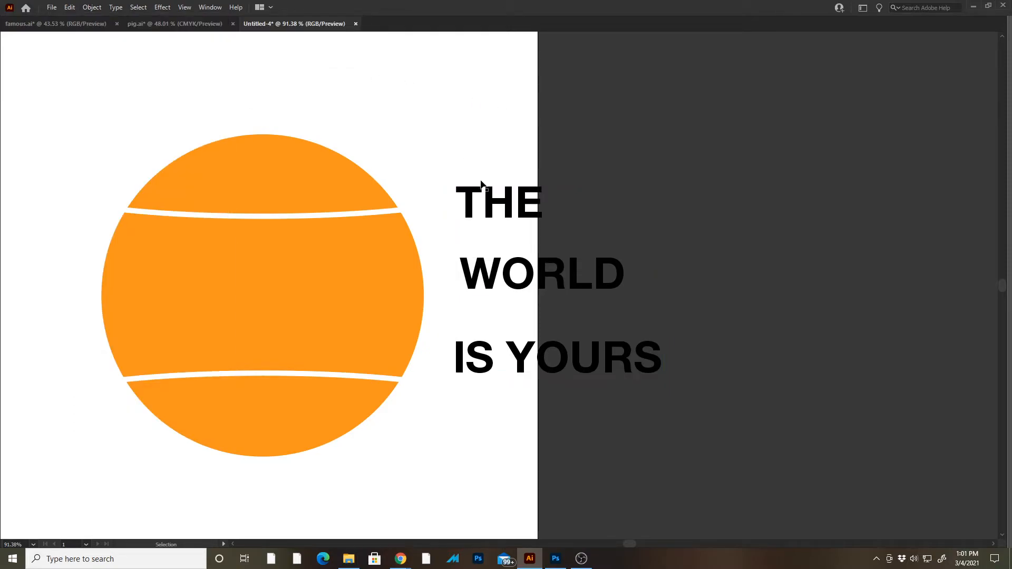
- Move THE slightly closer to WORLD
left_click_drag(483, 203, 529, 213)
left_click(384, 135)
left_click(474, 208)
- Show the panels again, ungroup the orange globe into separate sections, and deselect them
left_click(225, 178)
key("Tab")
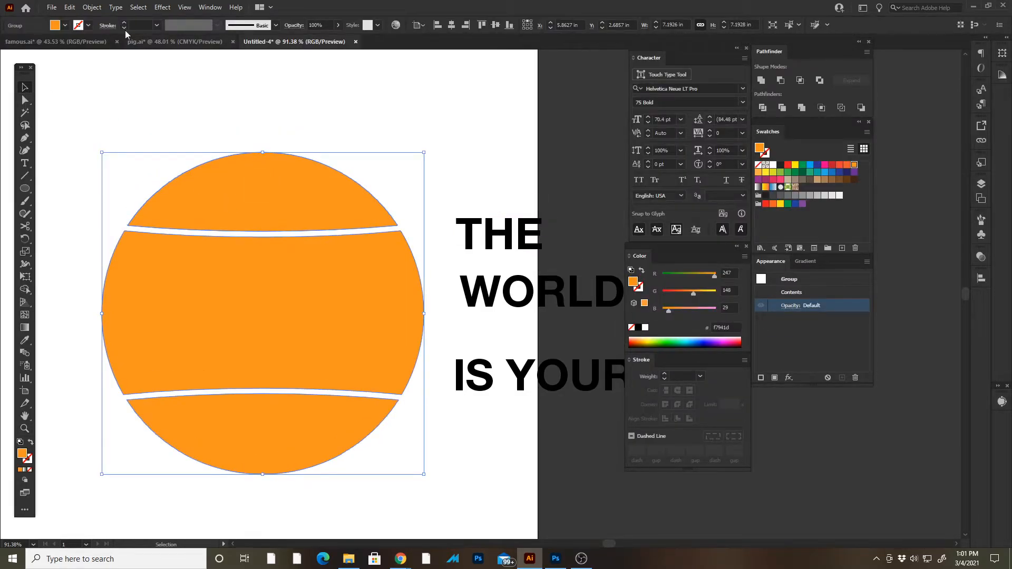
left_click(92, 7)
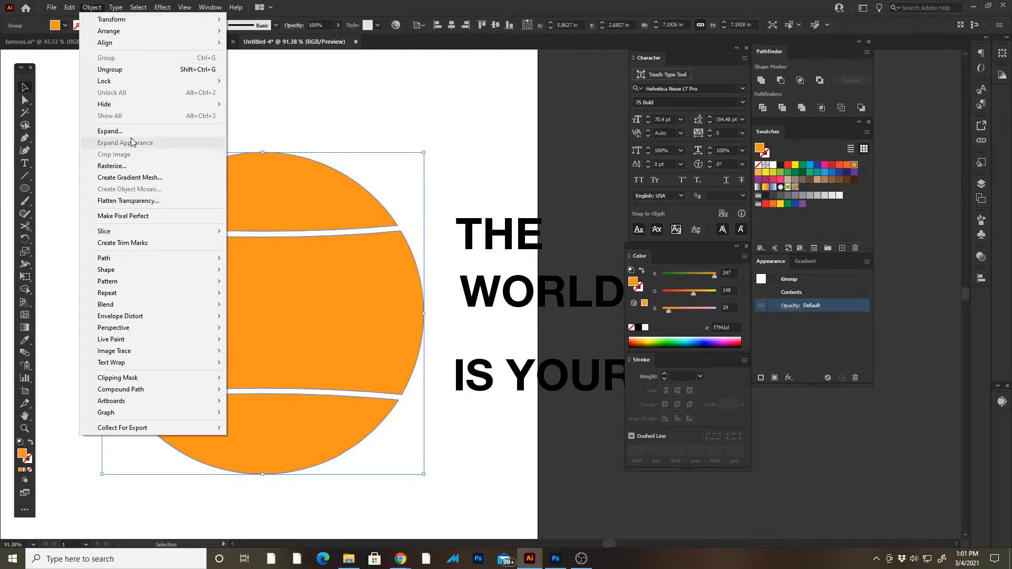
left_click(111, 69)
left_click(226, 105)
- Try moving the three orange sections apart, and undo the moves
left_click_drag(309, 180, 372, 156)
left_click_drag(310, 283, 238, 271)
left_click_drag(313, 442, 395, 456)
key("ctrl+z")
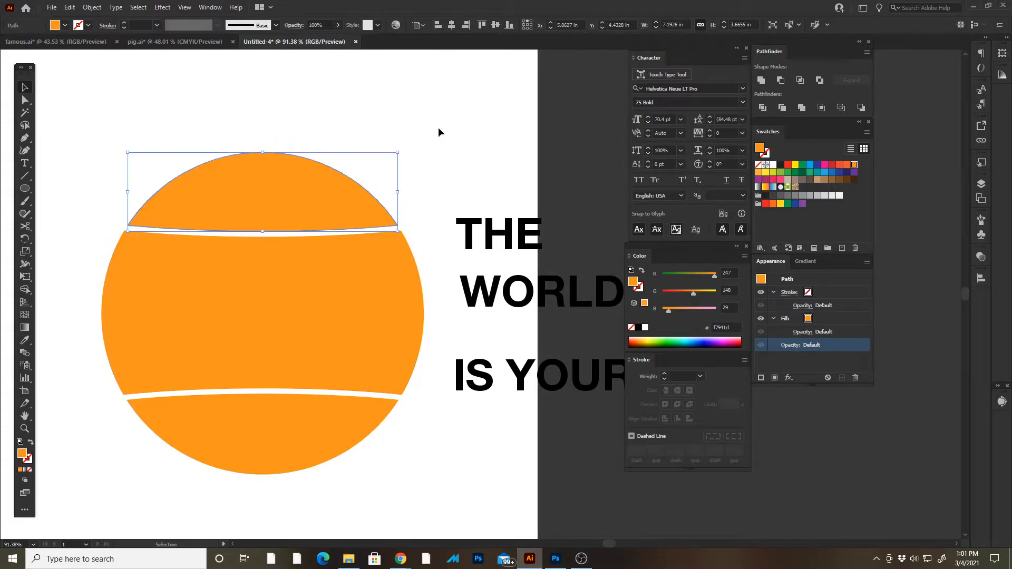
left_click(439, 127)
key("Tab")
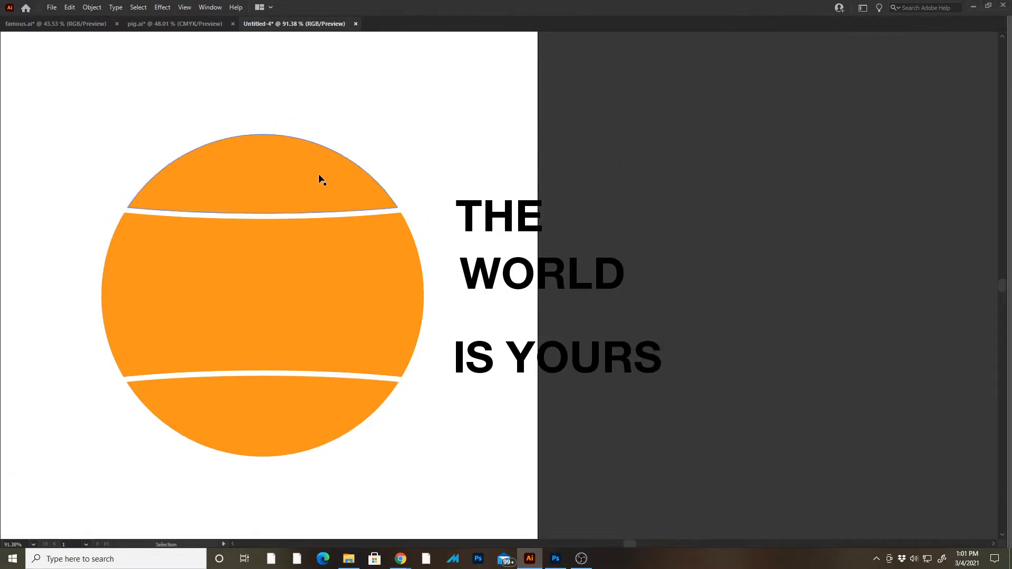
- Show the panels and warp THE into the upper orange section using Envelope Distort with Top Object
key("Tab")
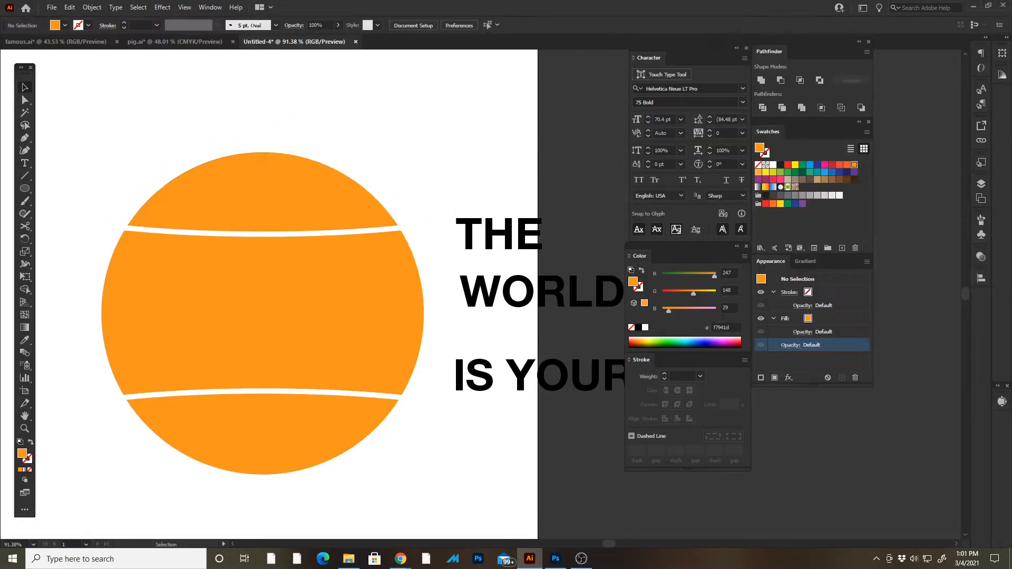
left_click_drag(223, 133, 170, 123)
left_click(189, 159)
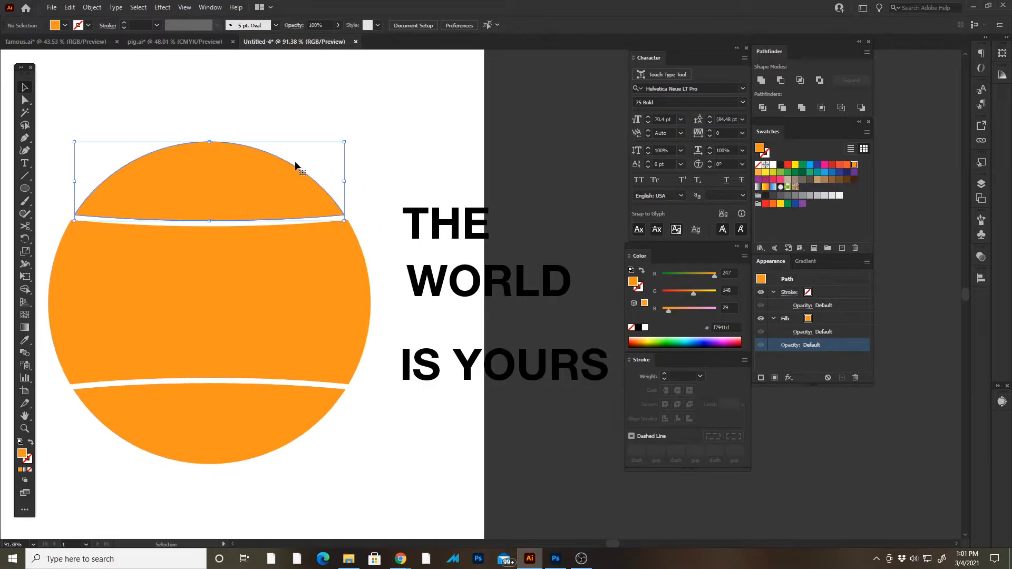
left_click(449, 226, "shift")
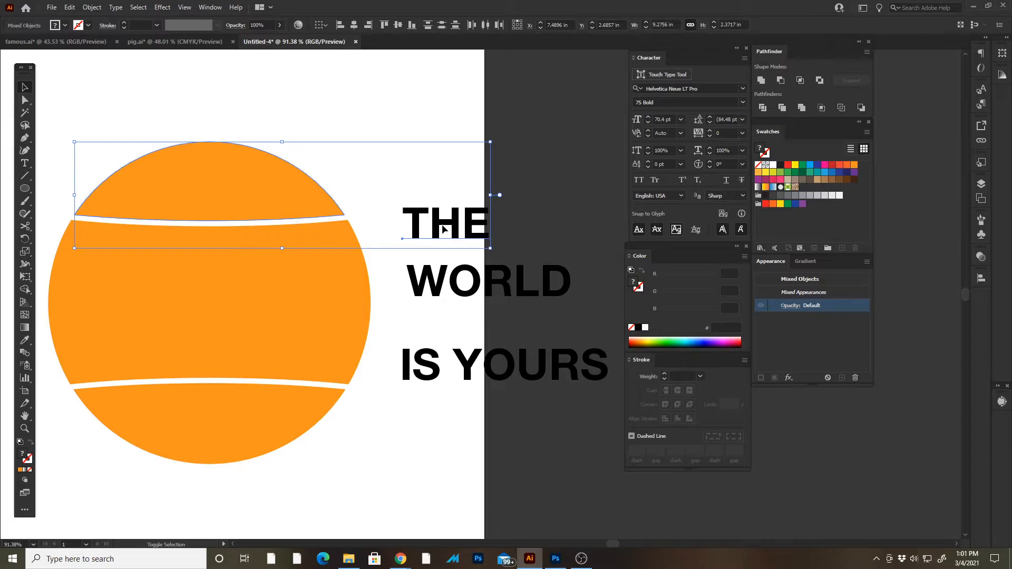
left_click(92, 7)
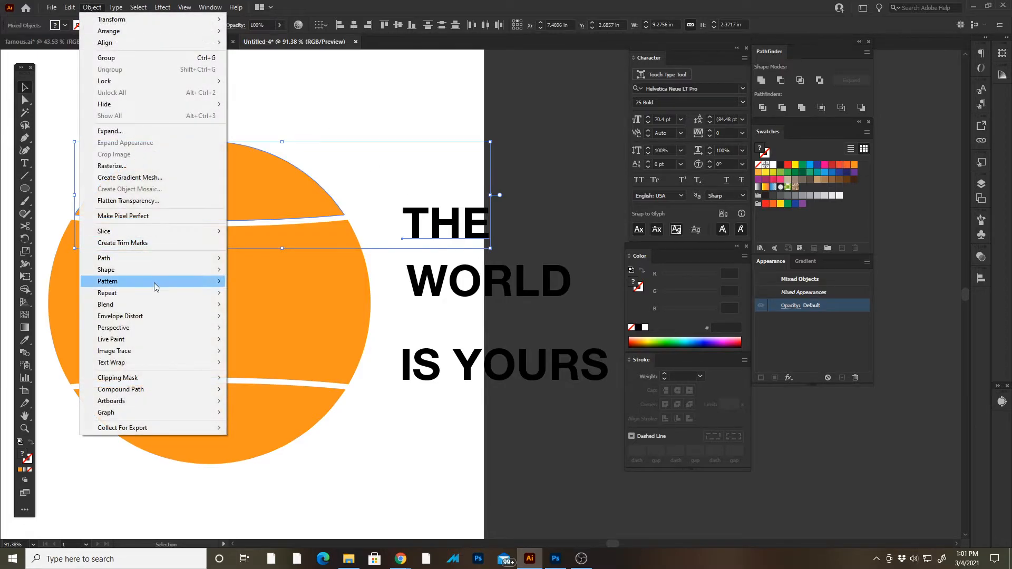
mouse_move(159, 317)
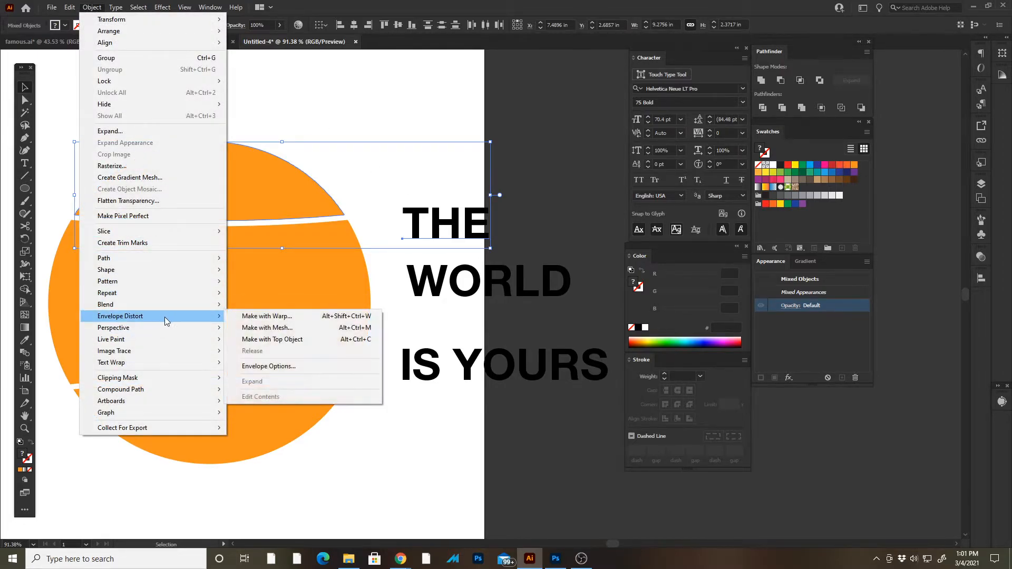
left_click(315, 343)
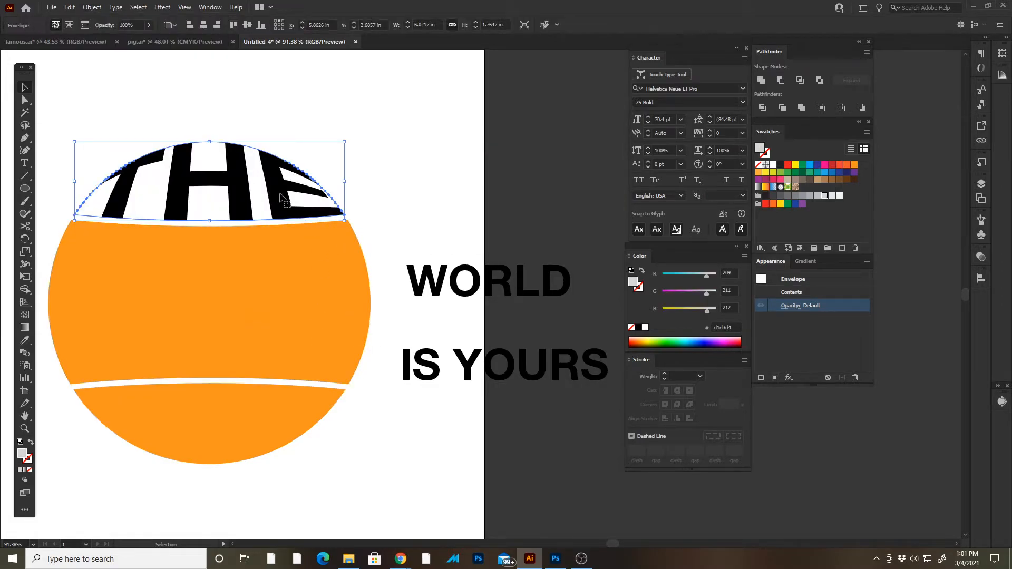
left_click(370, 169)
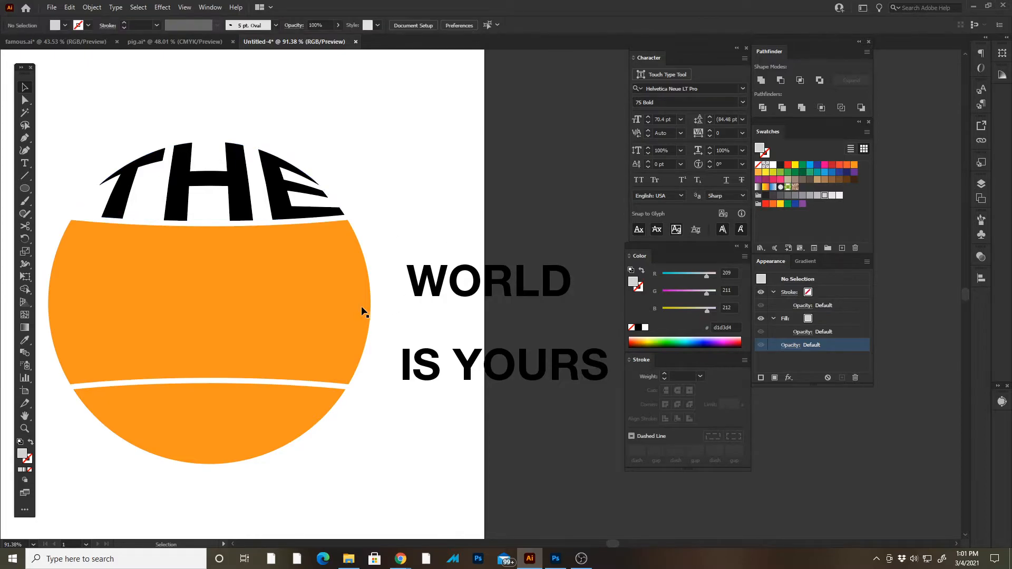
- Warp WORLD into the middle orange section using Envelope Distort with Top Object, and deselect it
left_click(344, 309)
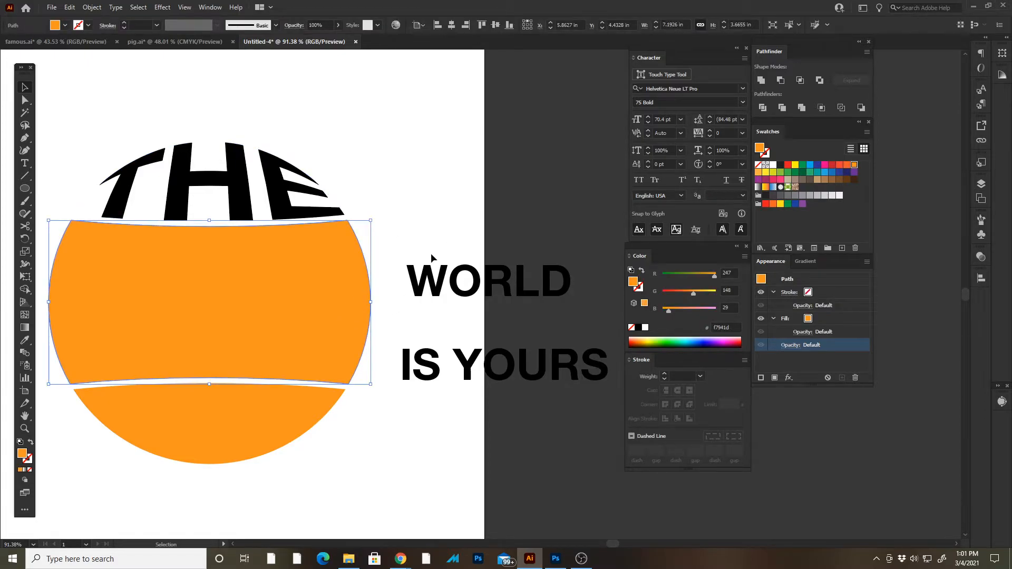
left_click(435, 285, "shift")
left_click(90, 7)
left_click(94, 5)
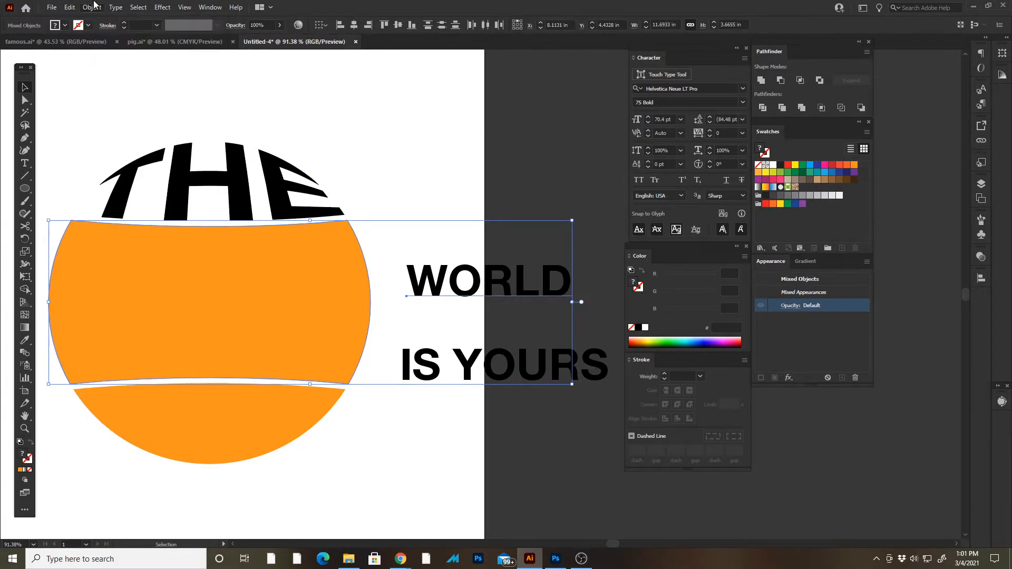
left_click(368, 281, "shift")
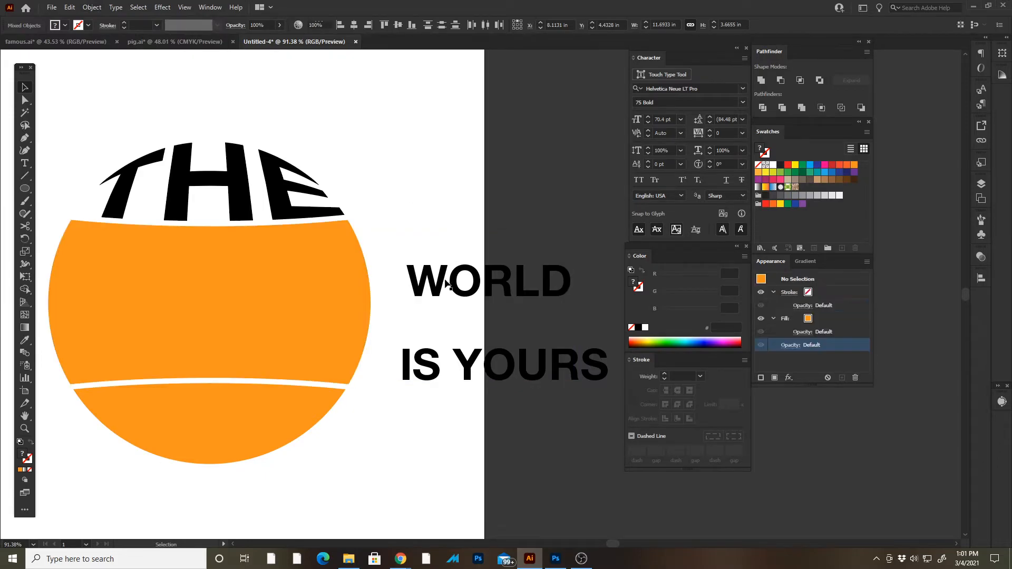
left_click(303, 285, "shift")
left_click(92, 7)
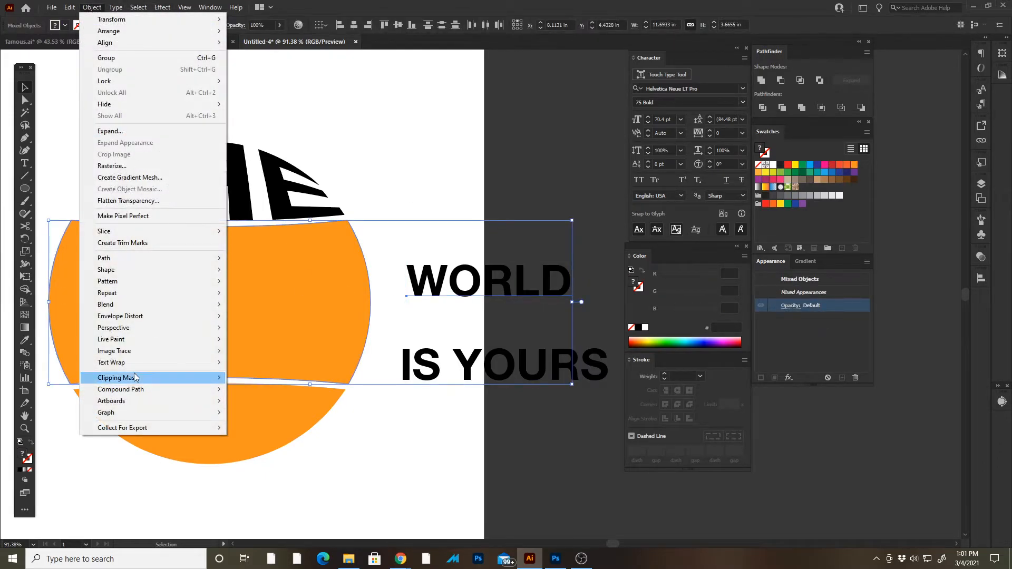
mouse_move(135, 306)
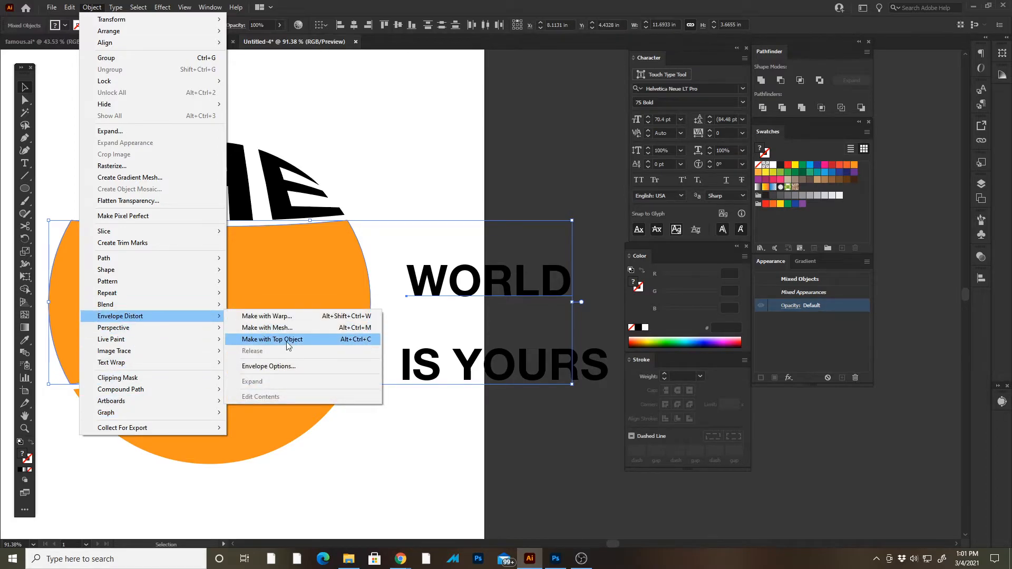
left_click(288, 344)
left_click(470, 453)
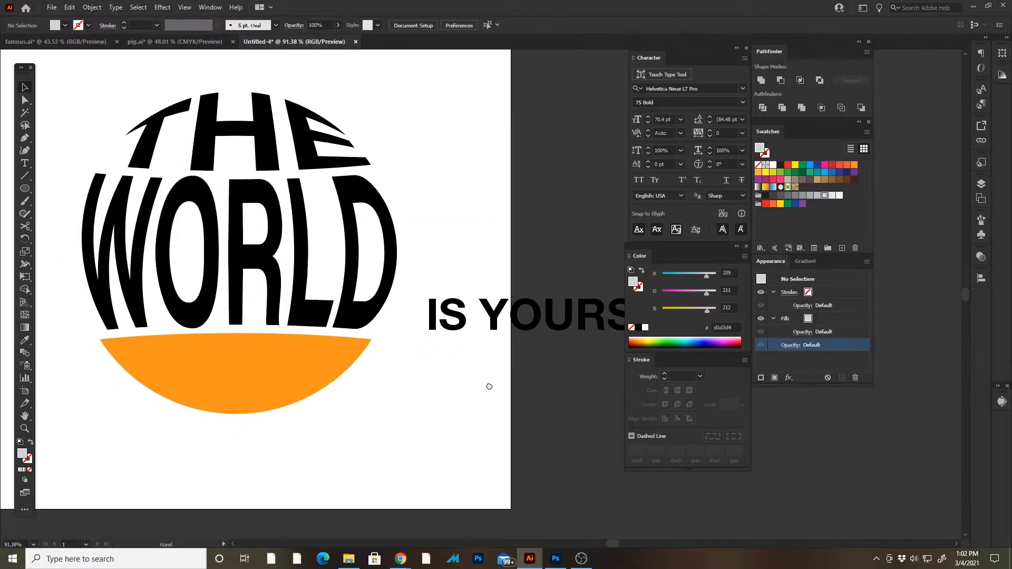
- Warp IS YOURS into the lower orange section using Envelope Distort with Top Object, and deselect it
left_click(481, 328)
left_click(288, 366, "shift")
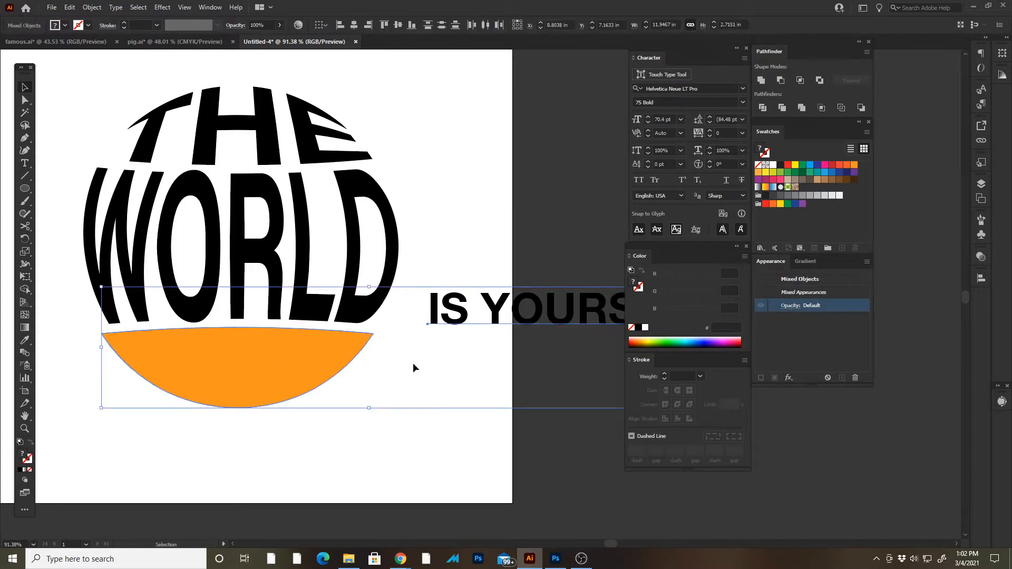
left_click(99, 7)
mouse_move(140, 330)
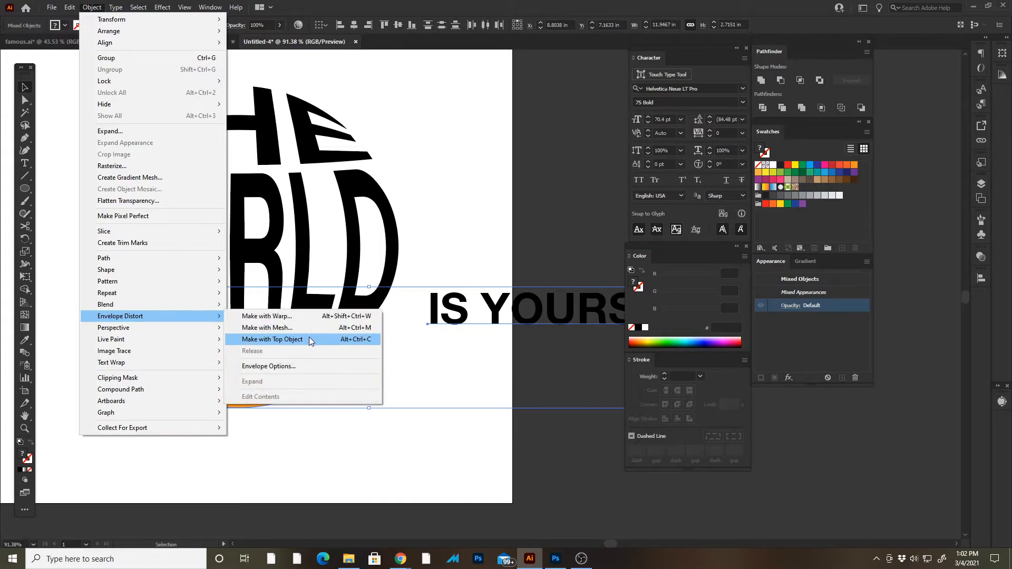
left_click(310, 340)
left_click(394, 398)
- Examine the complete globe-shaped text as a whole and close up
left_click_drag(441, 369, 486, 397)
key("z")
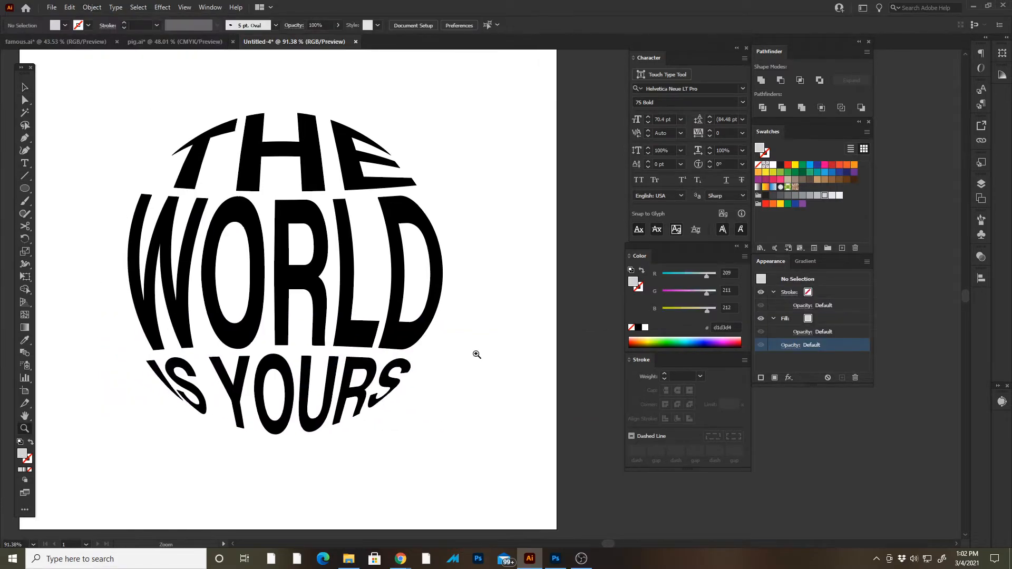
left_click_drag(479, 359, 448, 338)
left_click_drag(448, 276, 347, 256)
key("v")
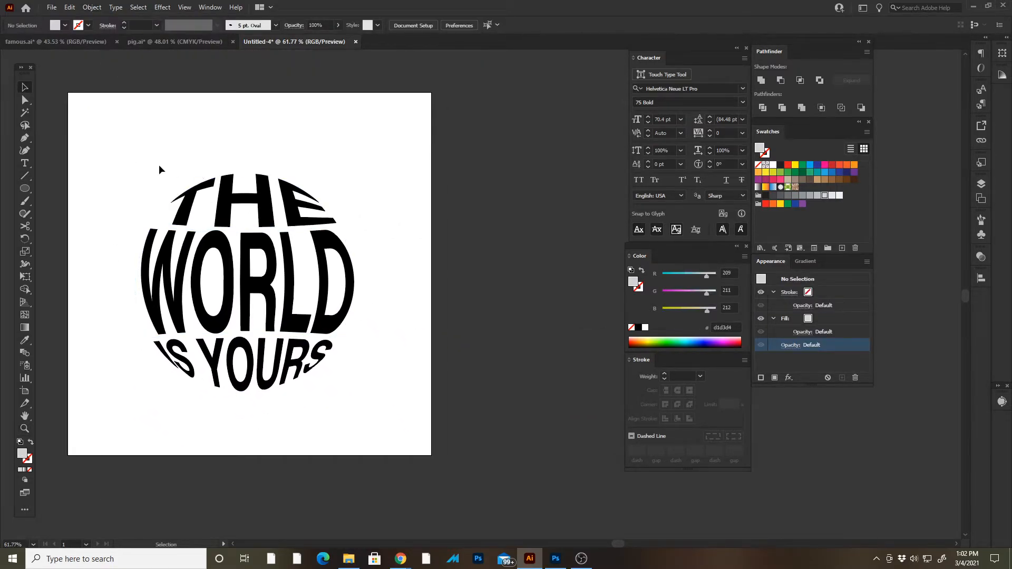
key("z")
left_click(287, 319)
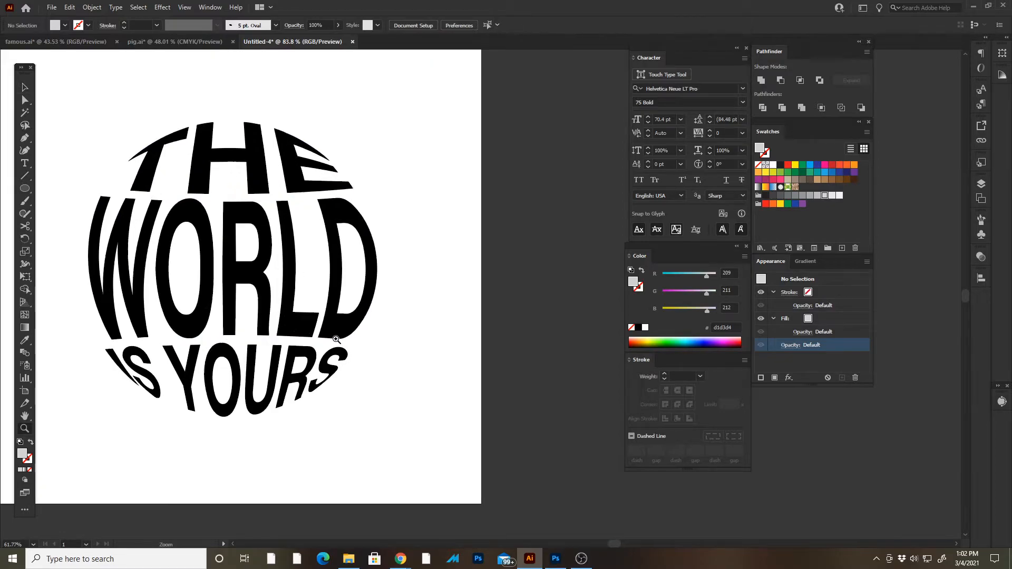
key("v")
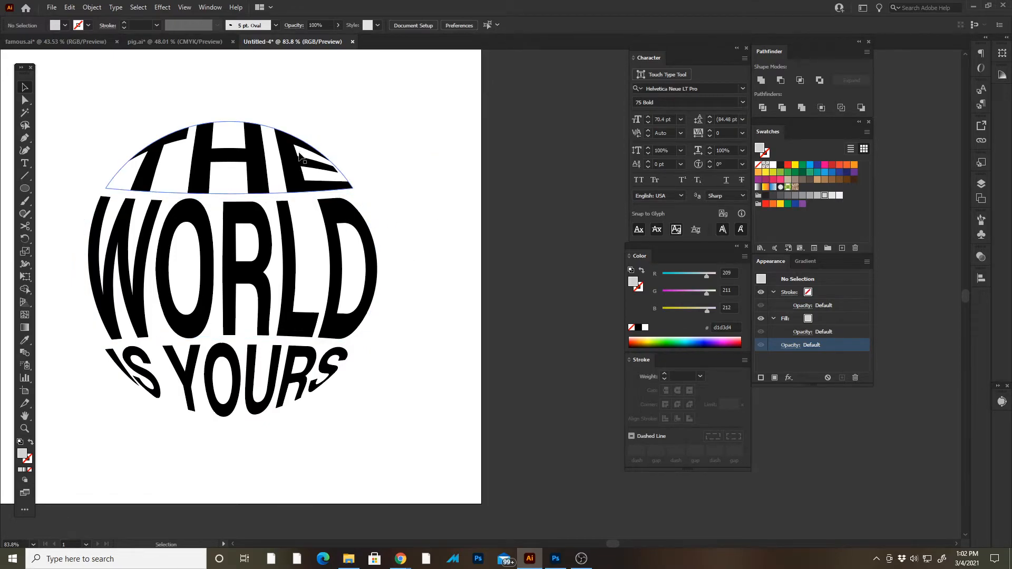
left_click_drag(296, 150, 295, 152)
left_click(420, 105)
key("ctrl+z")
- Group the three warped text lines and expand the group into plain shapes
left_click_drag(423, 105, 60, 486)
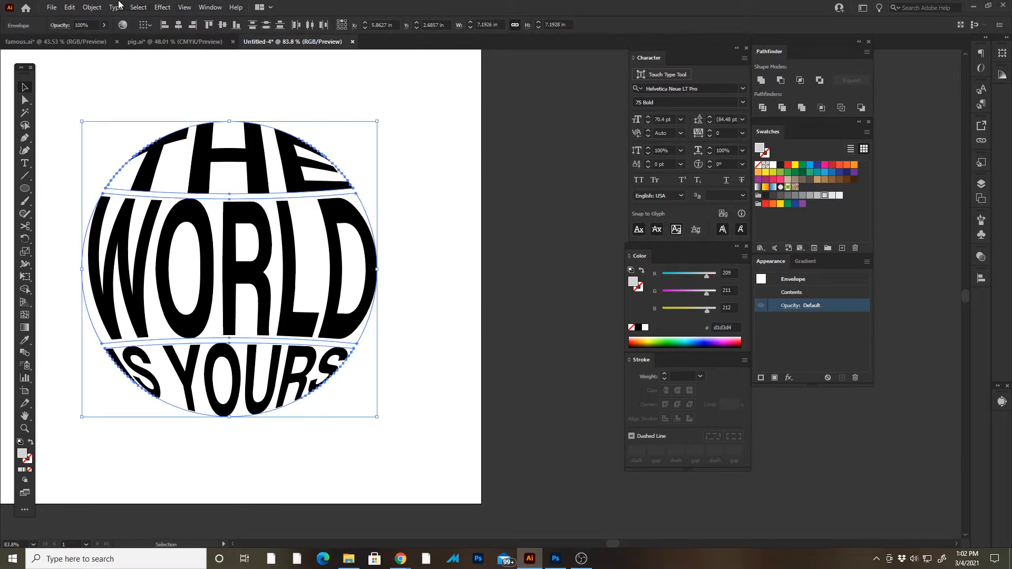
left_click(92, 7)
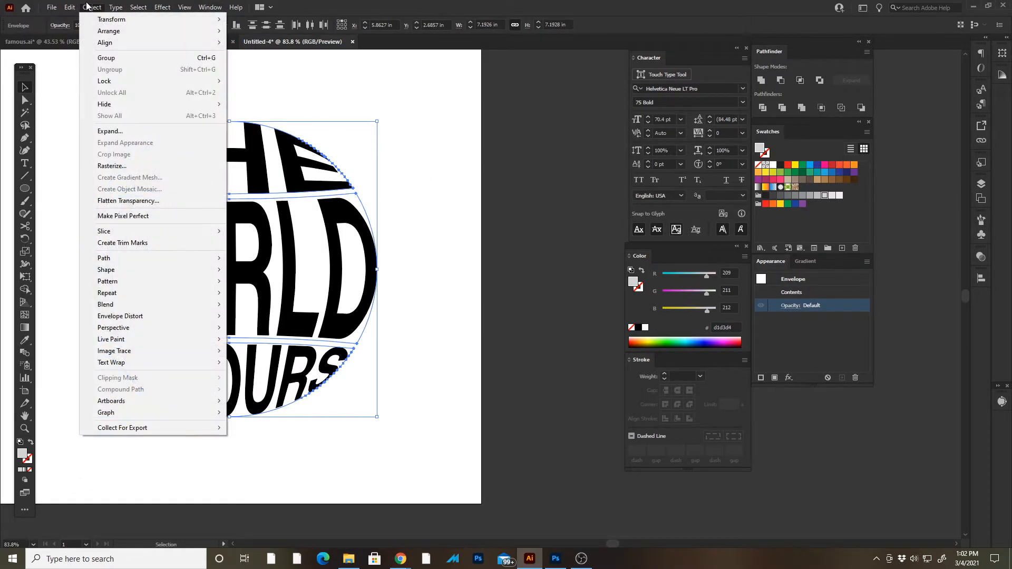
left_click(122, 58)
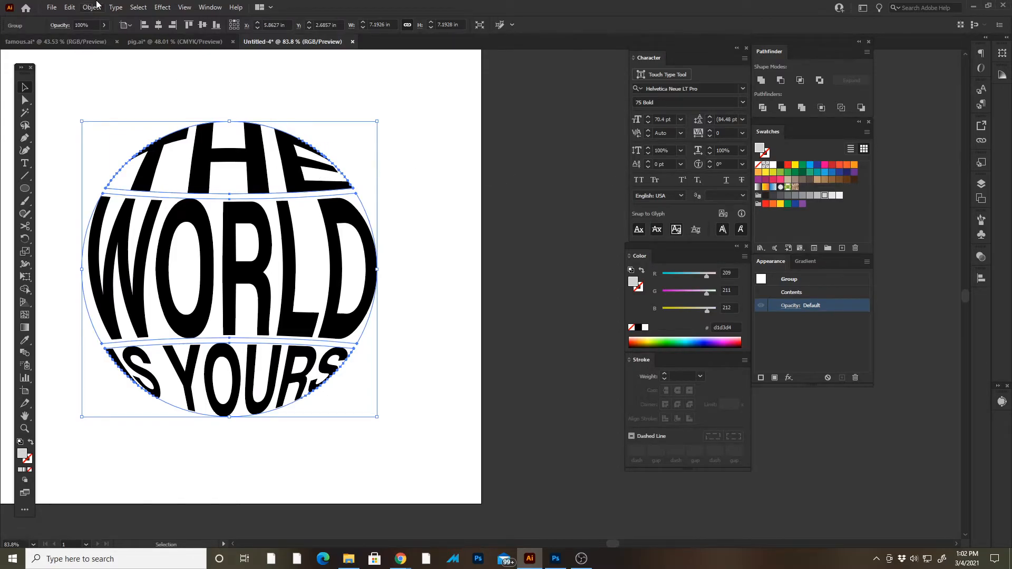
left_click(94, 7)
left_click(120, 136)
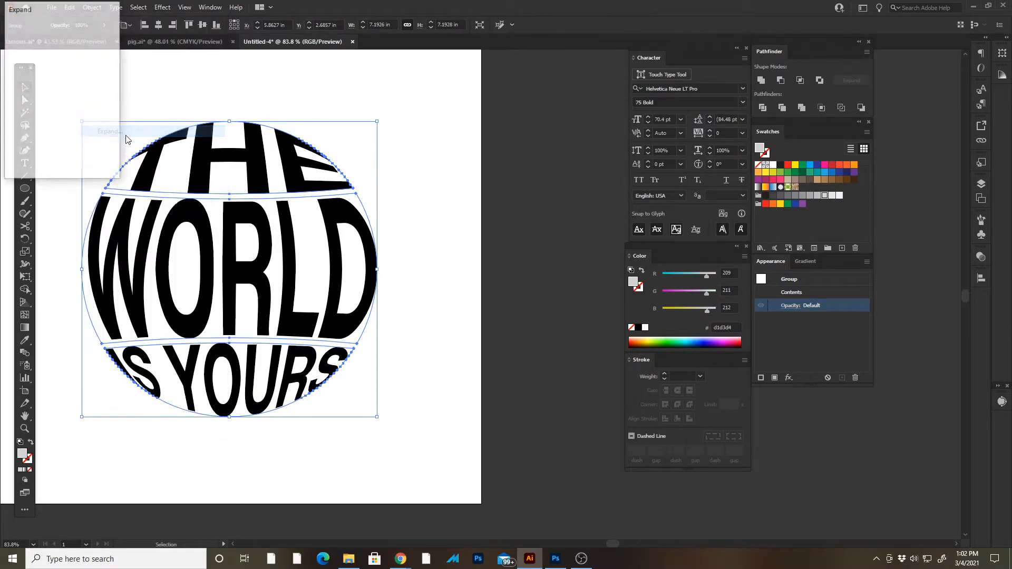
left_click(31, 152)
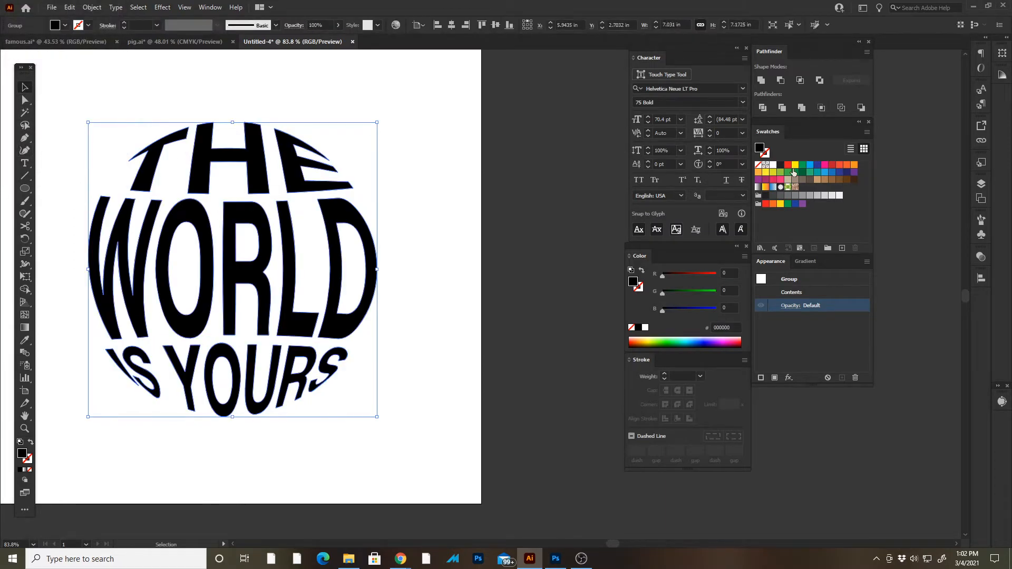
- Fill the text globe with light blue (#00aeef) and place a dark blue (#2e3192) duplicate partly overlapping it
left_click(812, 166)
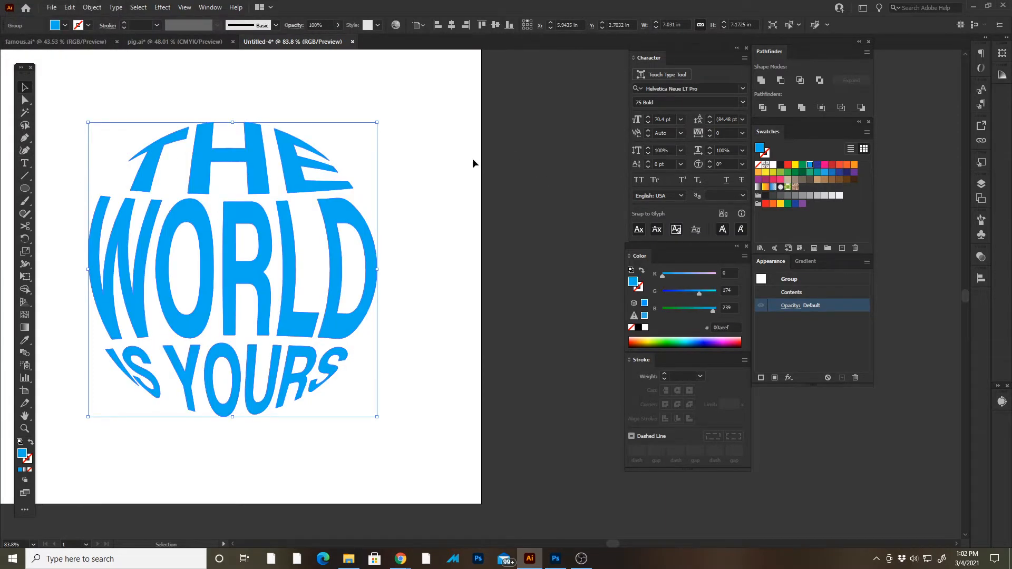
left_click(69, 8)
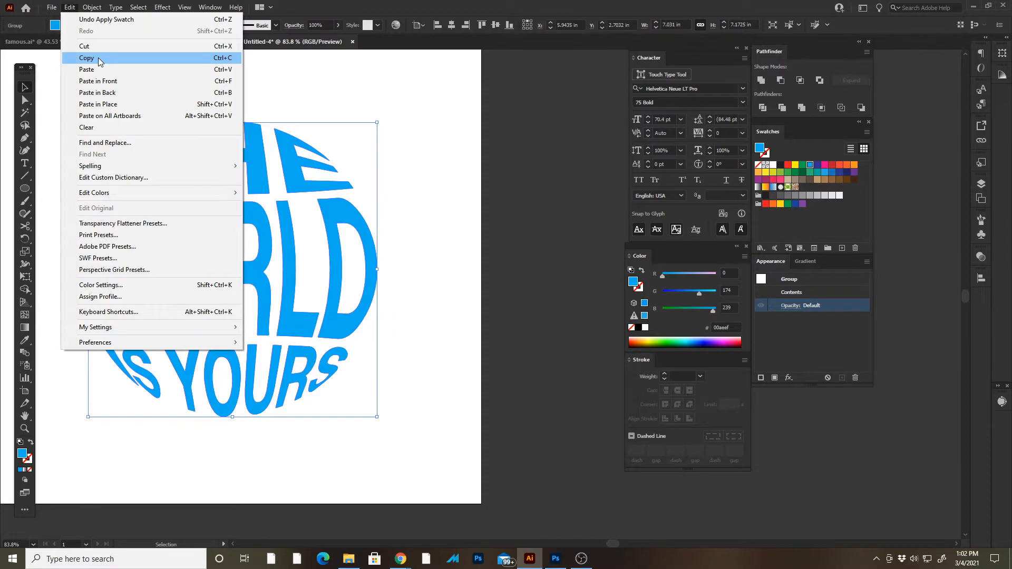
left_click(98, 58)
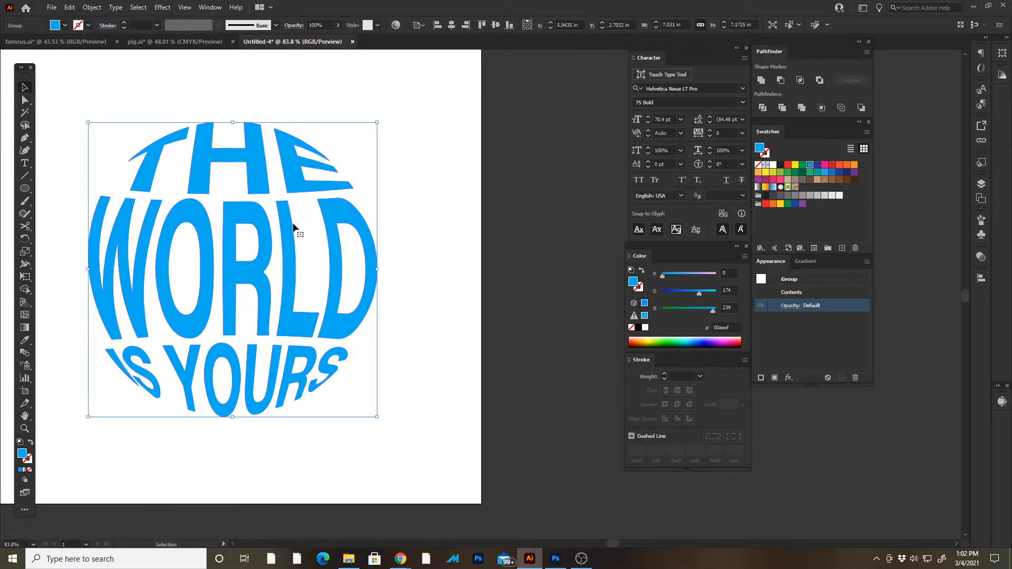
left_click_drag(258, 213, 453, 210)
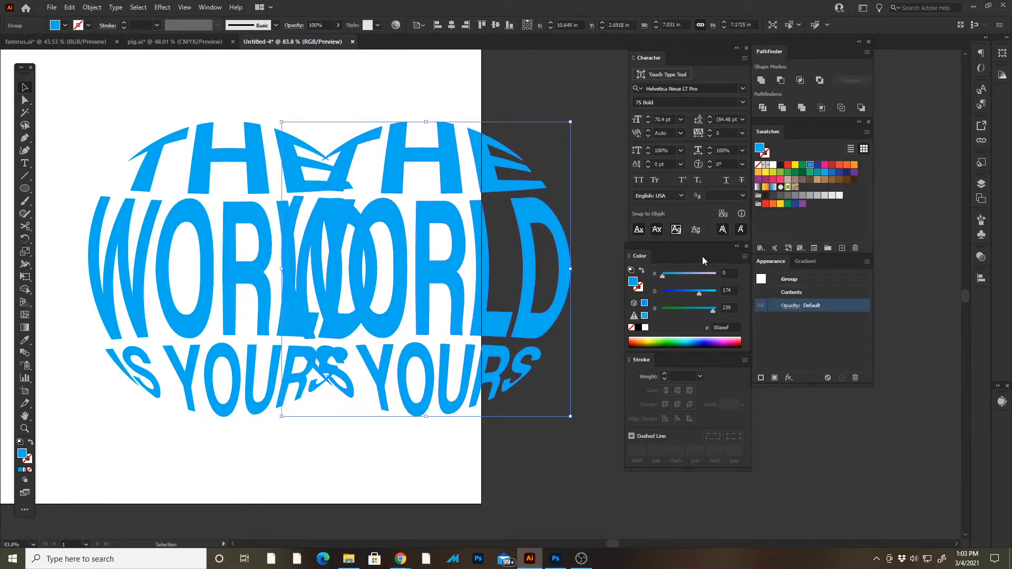
left_click(817, 164)
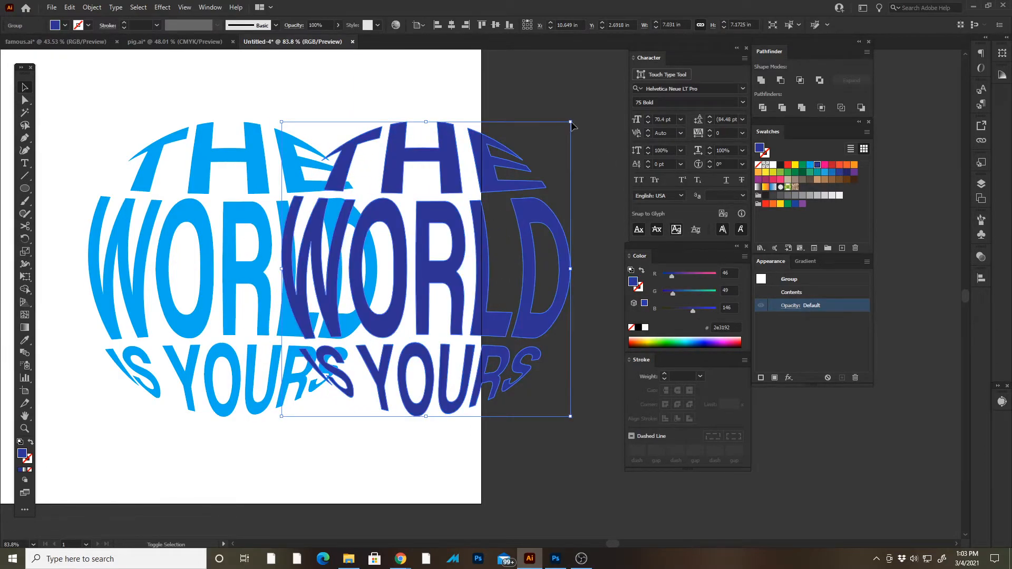
- Shrink the dark blue text globe to about 2.4 by 2.5 in and place it near the centre of the light blue one
left_click_drag(571, 122, 382, 315)
left_click_drag(377, 358, 273, 245)
left_click(445, 240)
left_click_drag(190, 243, 517, 284)
key("ctrl+0")
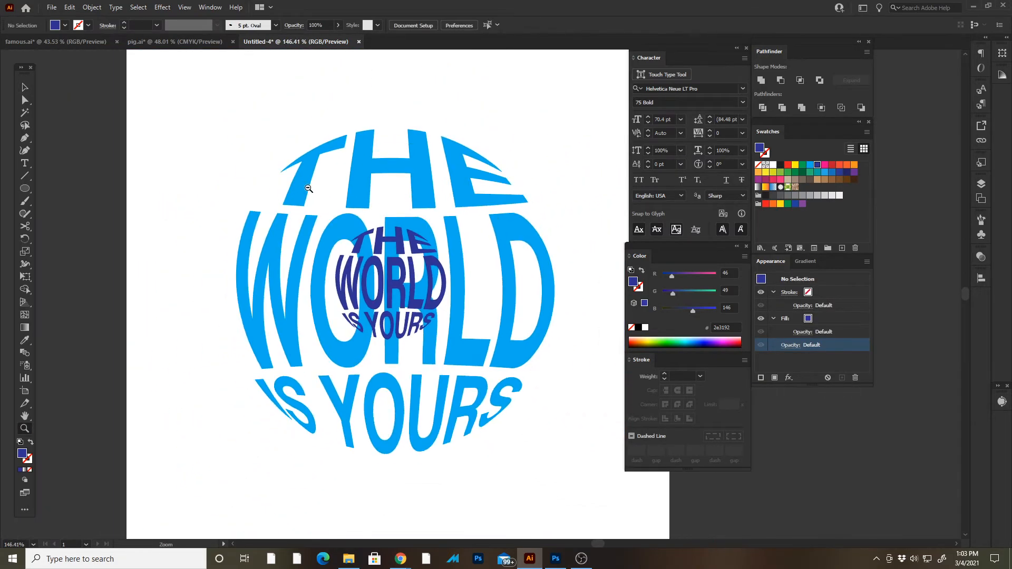
- Send the small dark blue text globe to the back, behind the light blue one, and deselect it
left_click(399, 267)
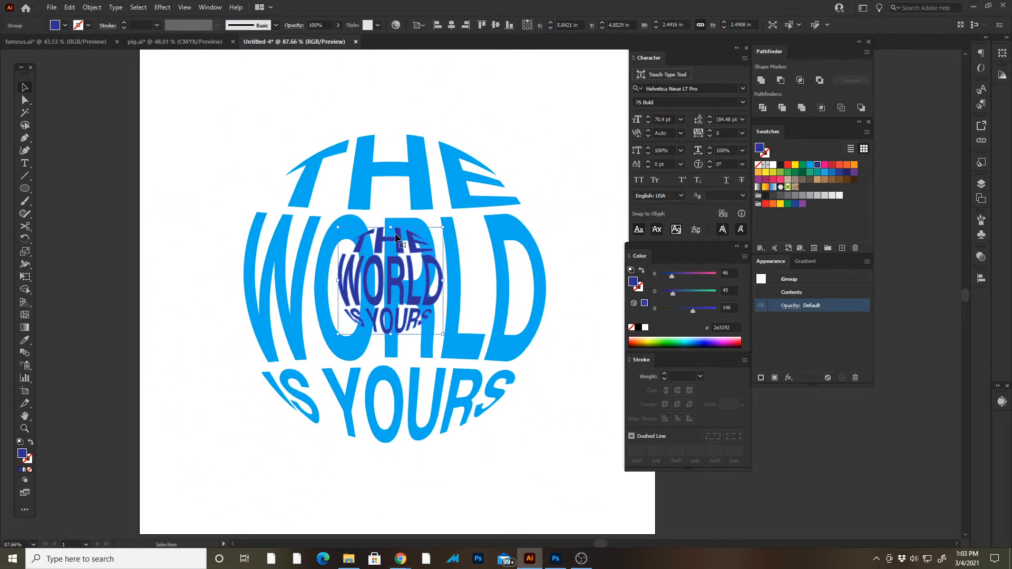
left_click(91, 7)
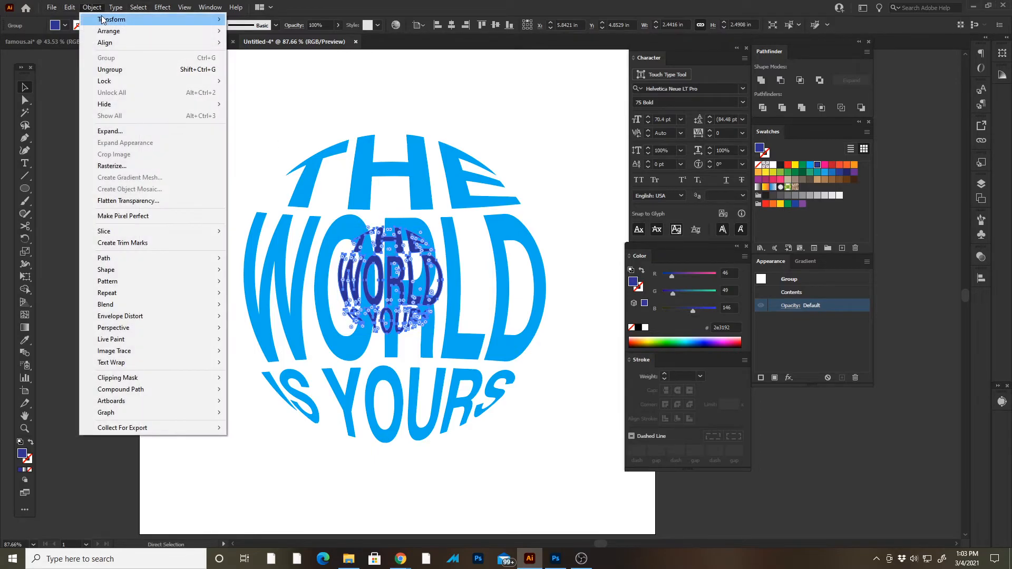
mouse_move(132, 30)
left_click(296, 67)
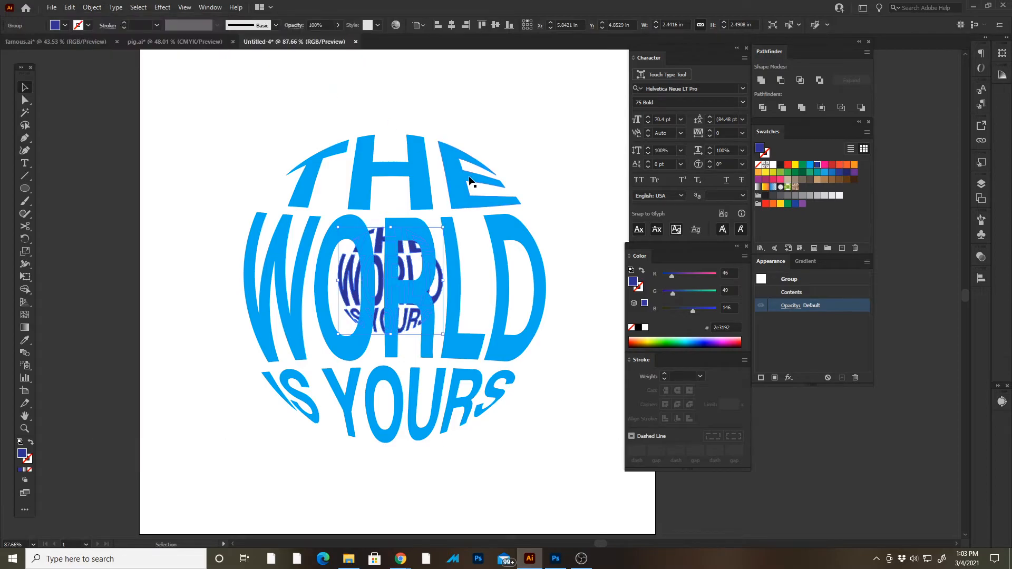
left_click(579, 385)
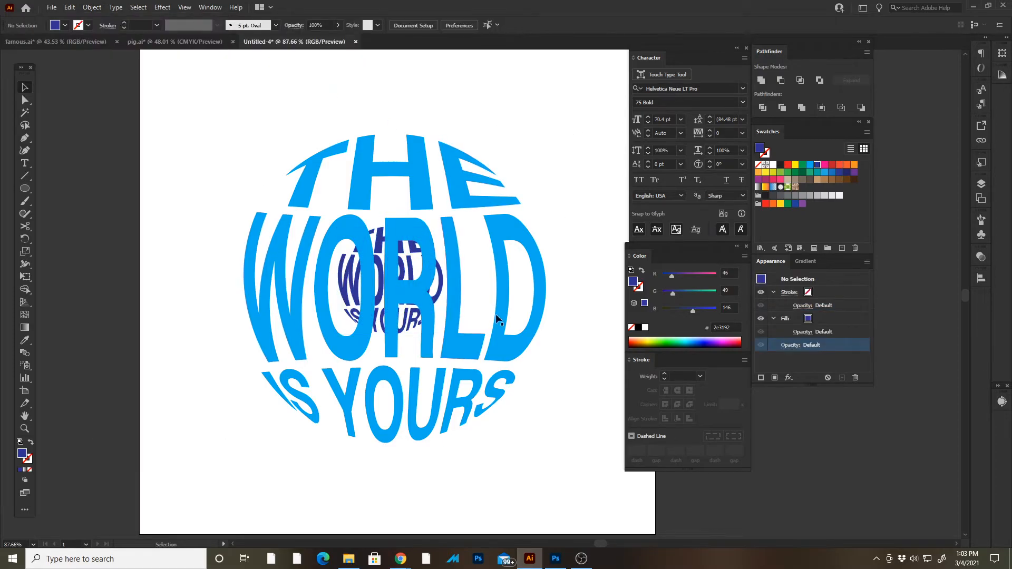
- Select both text globes and set the blend options to Specified Steps with 50 steps
left_click_drag(195, 135, 609, 489)
left_click(100, 7)
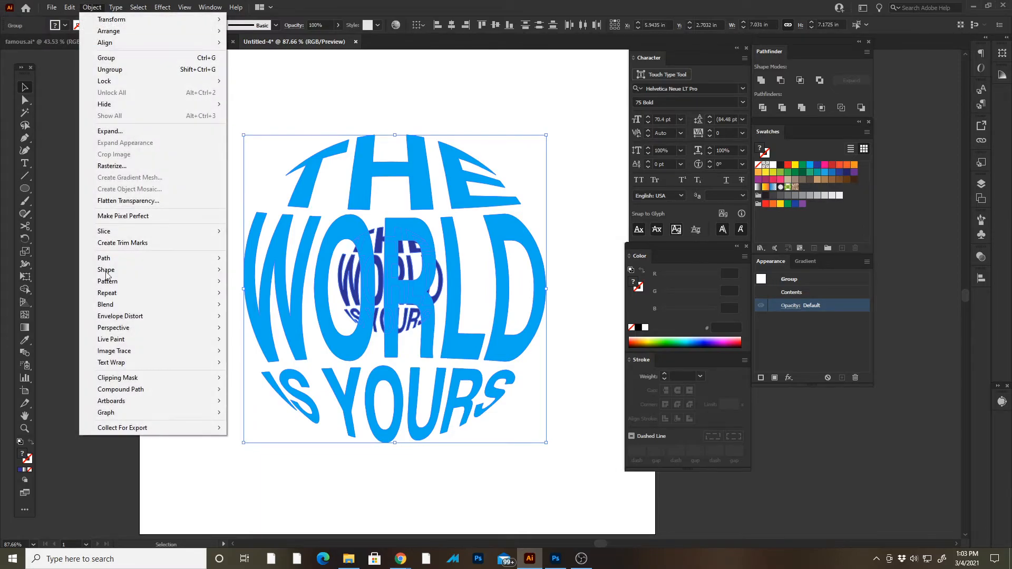
mouse_move(119, 305)
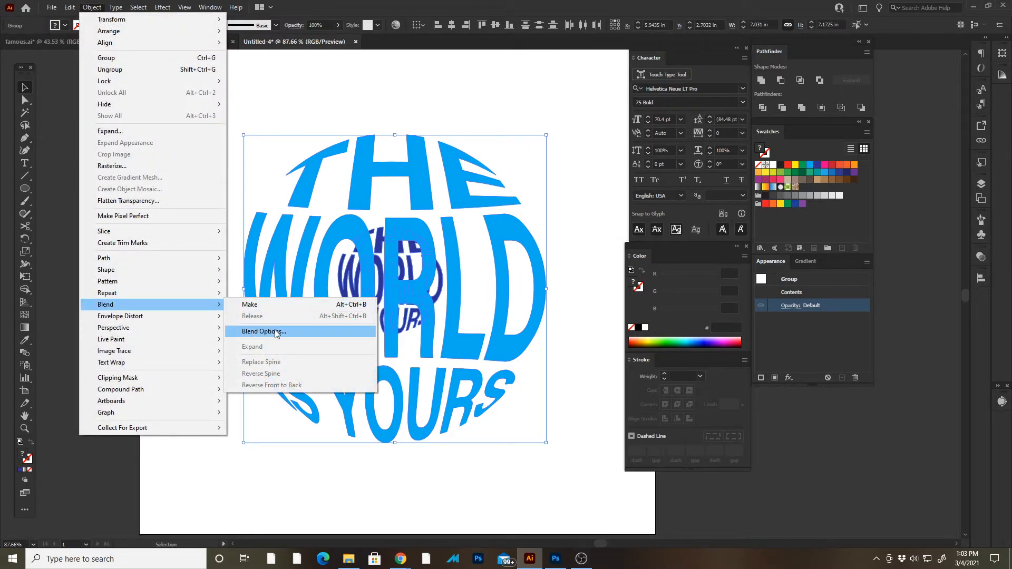
left_click(264, 332)
double_click(629, 91)
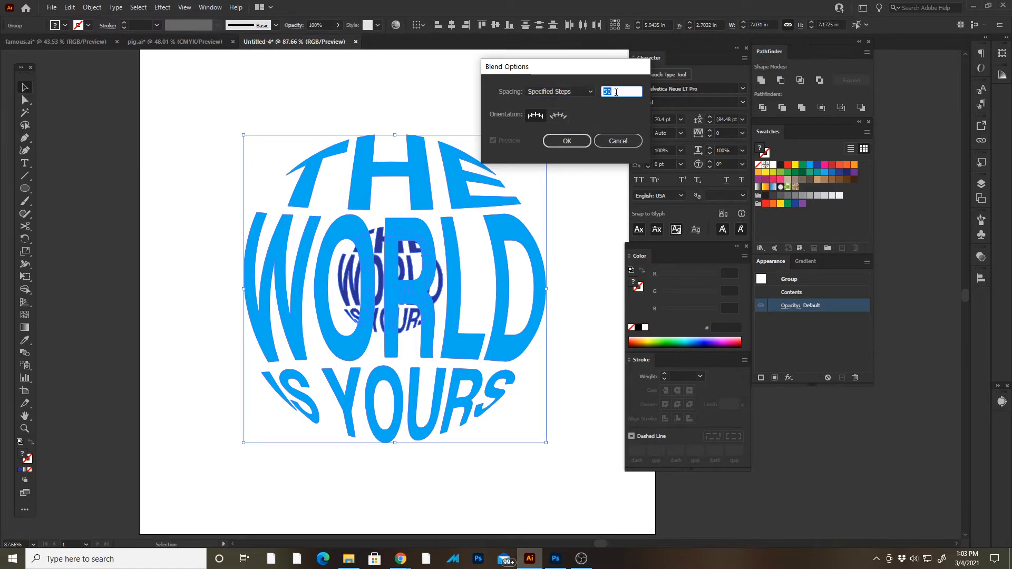
left_click_drag(617, 70, 515, 70)
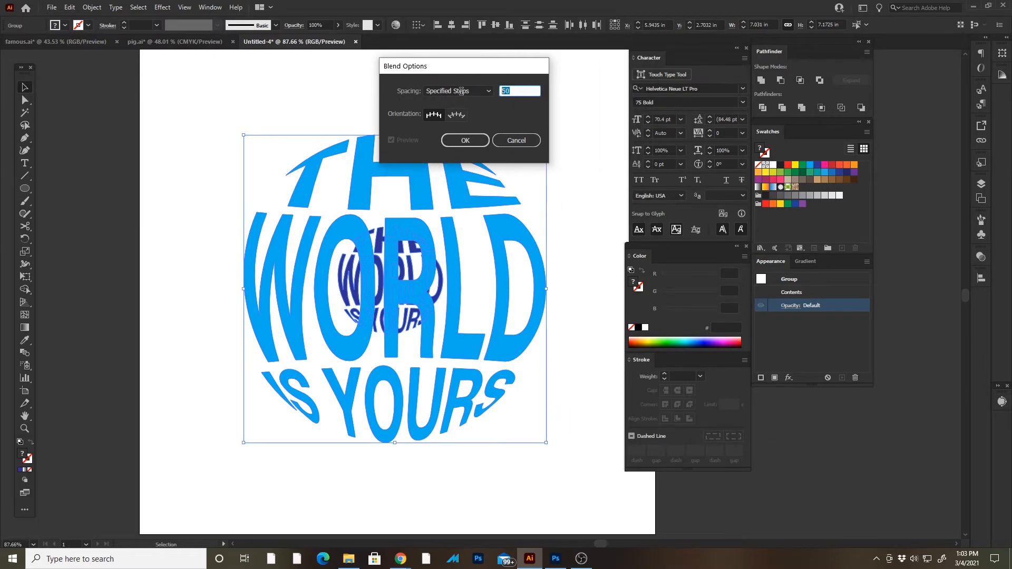
left_click(521, 91)
left_click(481, 143)
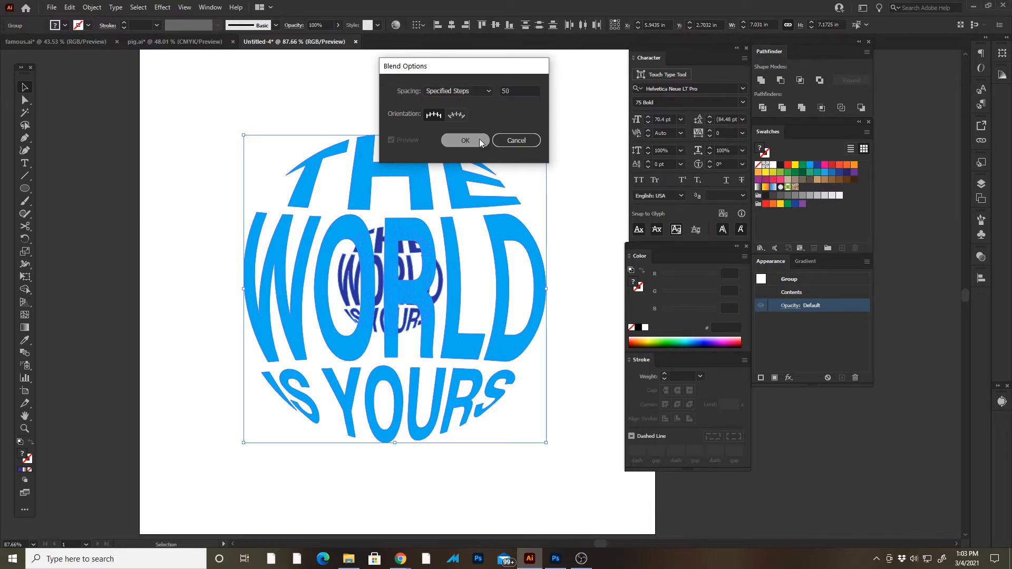
- Make the blend between the large light blue globe and the small dark blue one, and deselect it
left_click(92, 7)
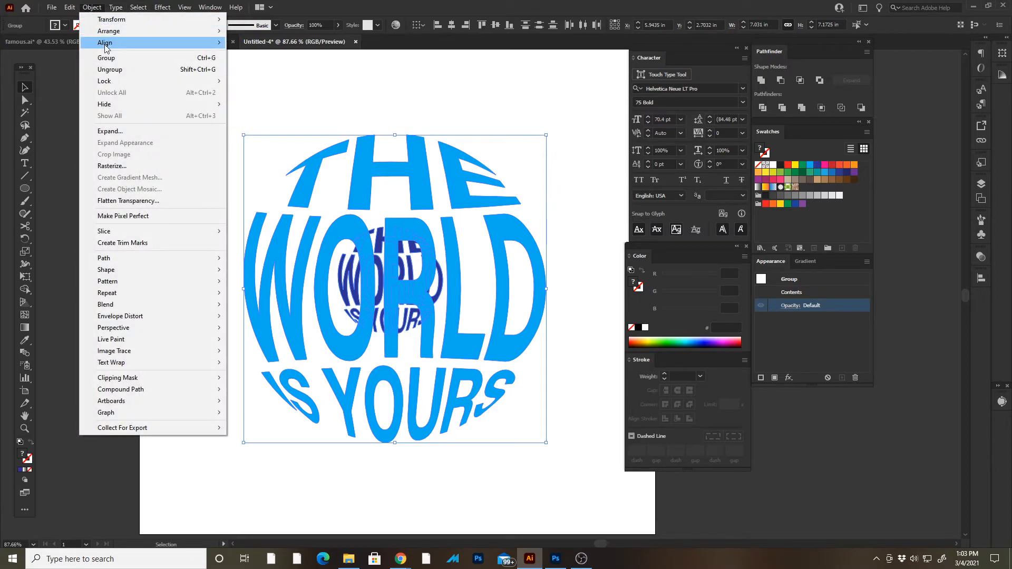
mouse_move(161, 305)
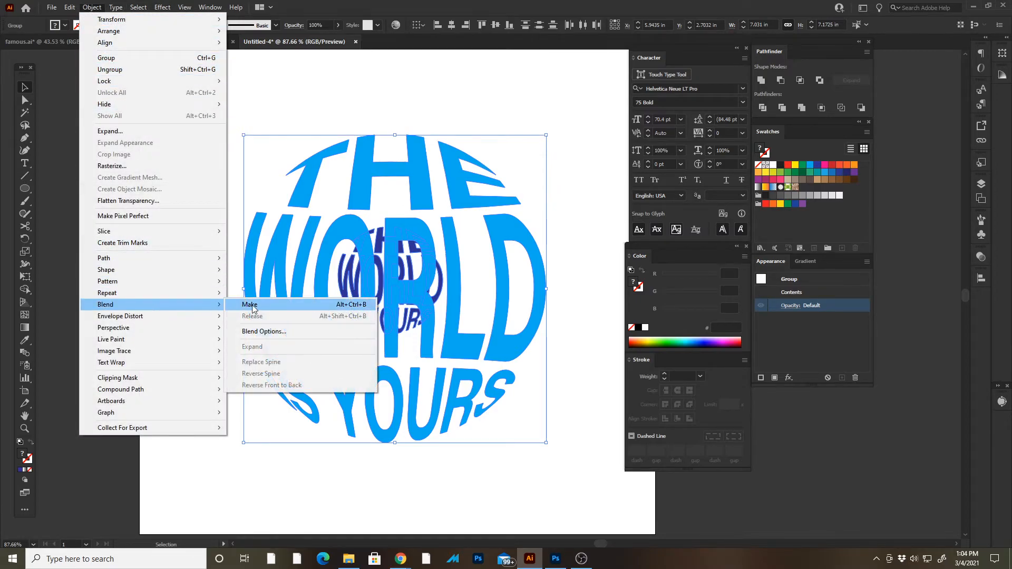
left_click(250, 305)
left_click(194, 303)
left_click_drag(248, 296, 201, 311)
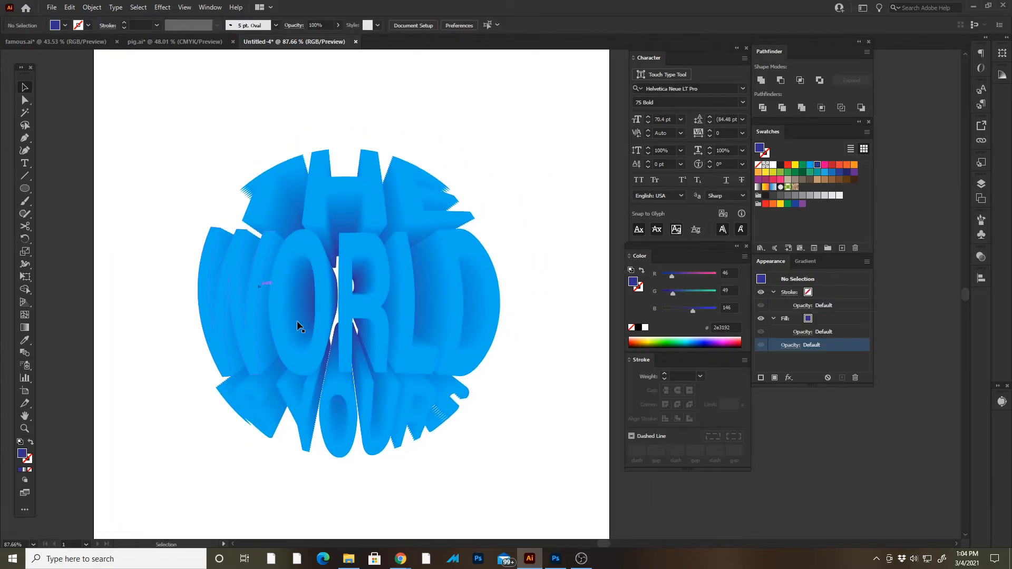
left_click_drag(403, 365, 344, 343)
key("z")
key("a")
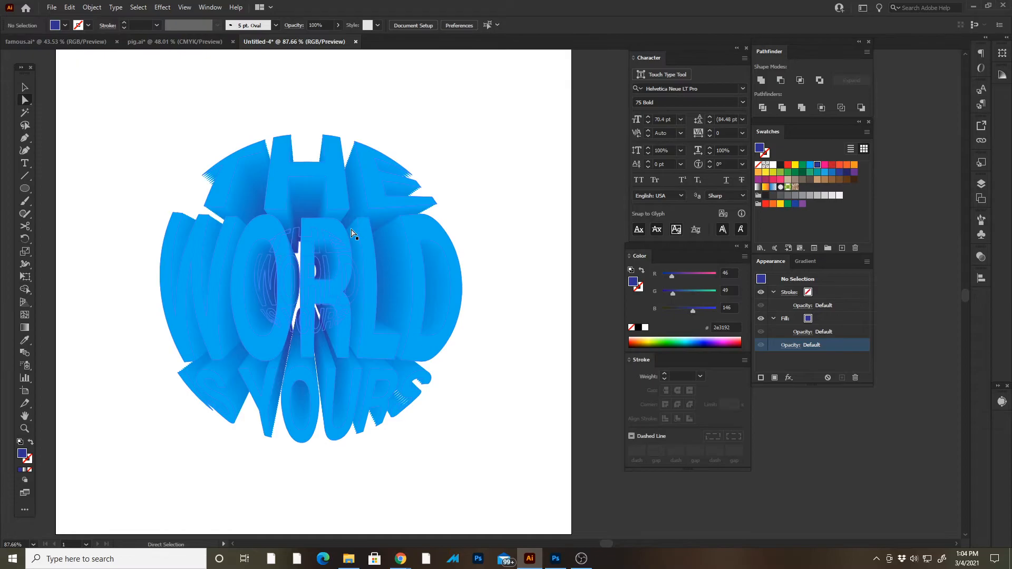
- Paste the copied globe in place on top of the blend and recolour it pale cyan (#aafeff)
left_click(72, 7)
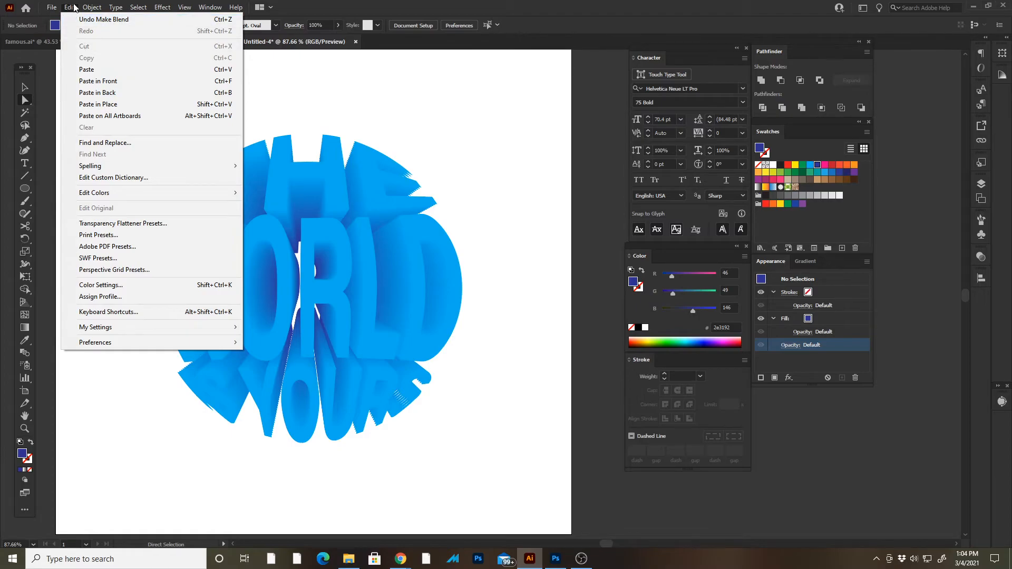
left_click(100, 104)
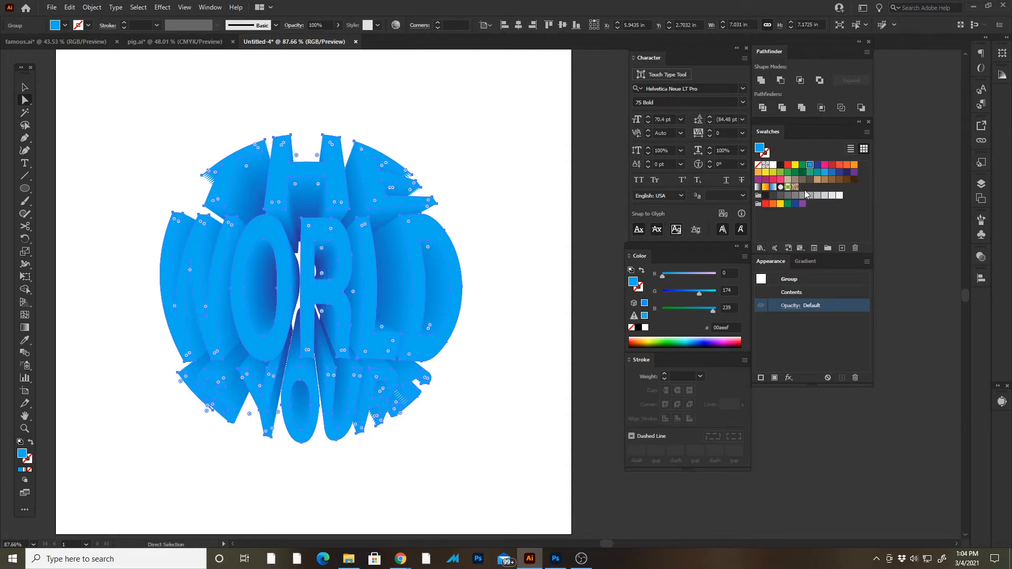
left_click(715, 293)
left_click_drag(714, 311, 718, 311)
left_click_drag(676, 278, 702, 280)
left_click(482, 154)
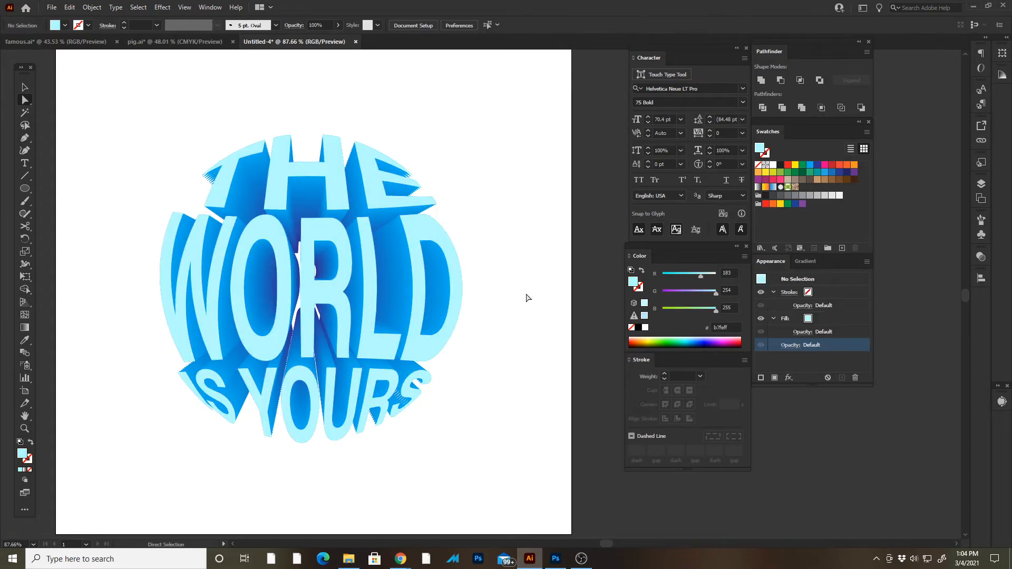
key("ctrl+z")
key("ctrl+z")
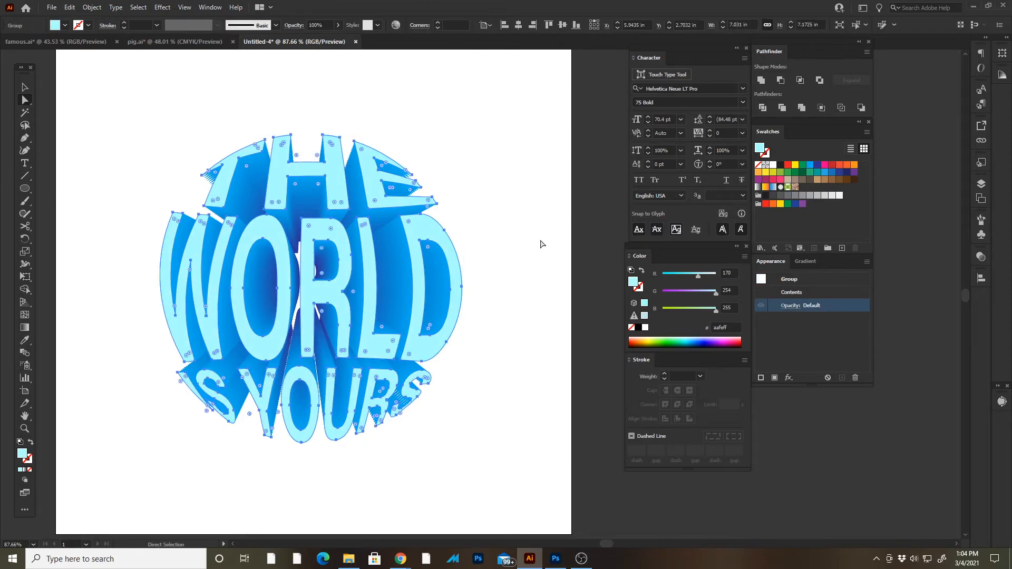
- Add a new fill to the pasted globe group and switch the colour sliders to HSB
left_click(804, 318)
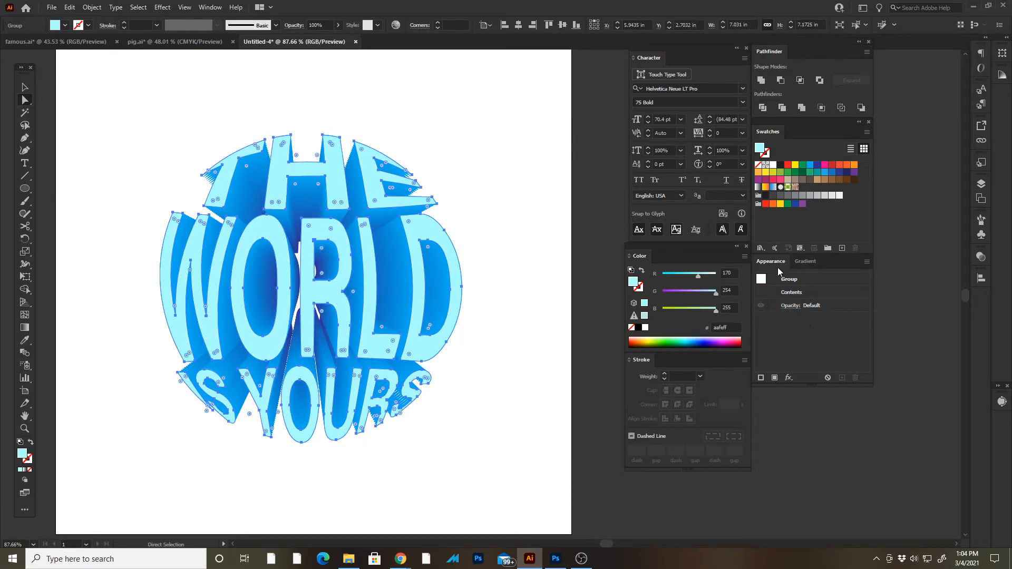
left_click(776, 378)
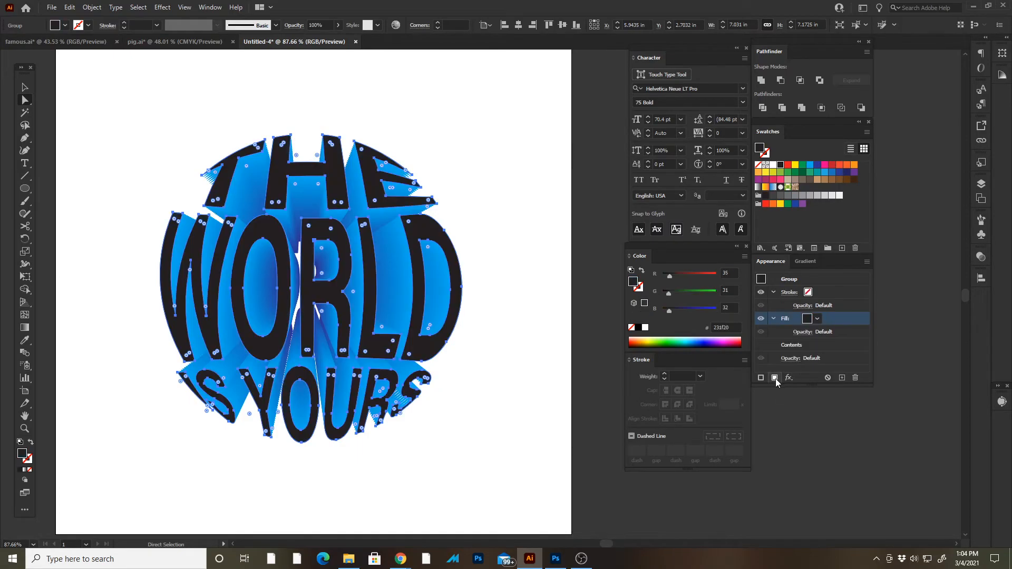
left_click(816, 320)
left_click(817, 320)
left_click(745, 257)
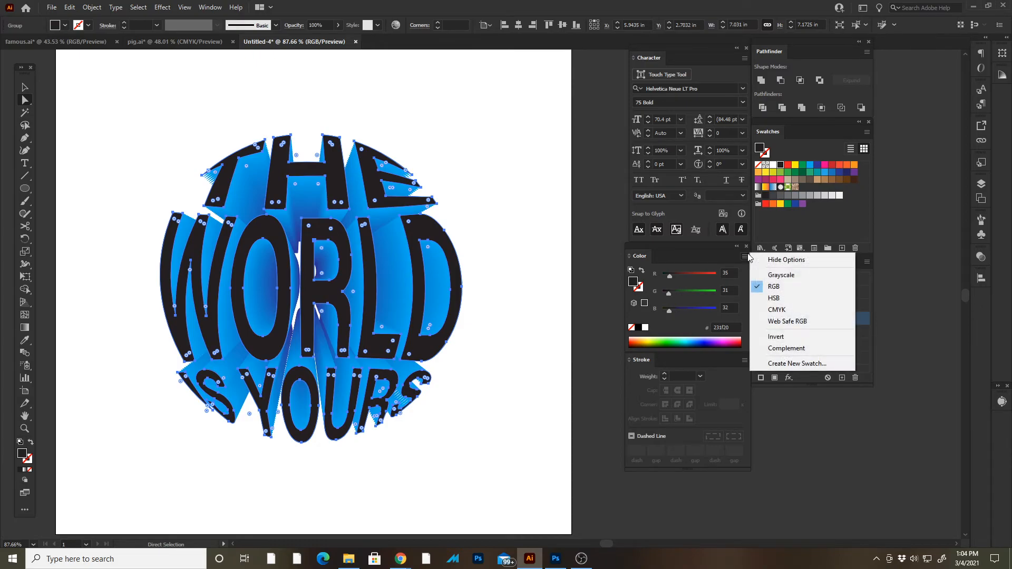
left_click(773, 300)
- Set the group's new fill to bright cyan with hue about 175°, saturation 54.9% and brightness 100%
left_click_drag(670, 310, 712, 309)
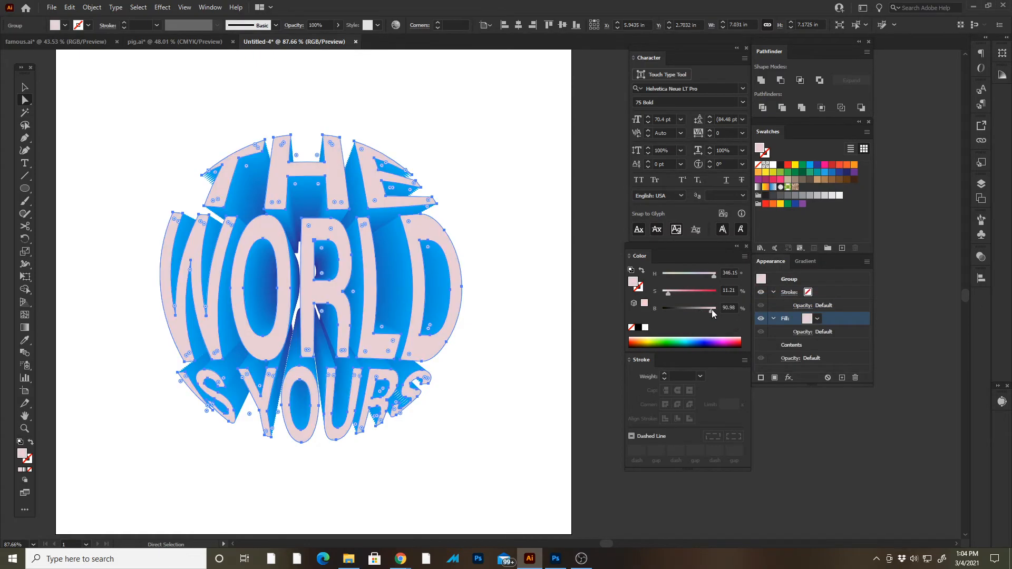
left_click_drag(714, 275, 677, 294)
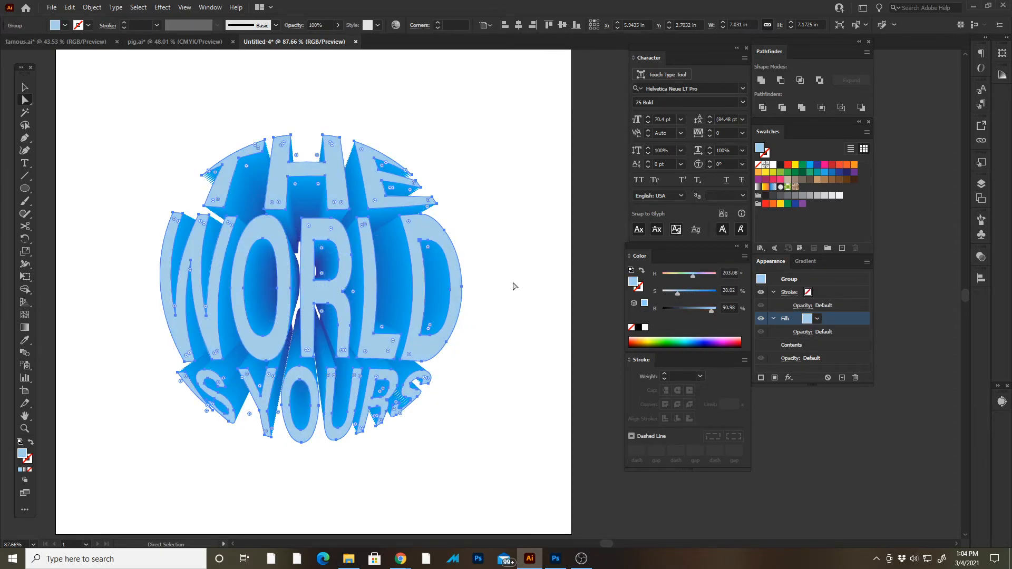
left_click_drag(678, 293, 688, 275)
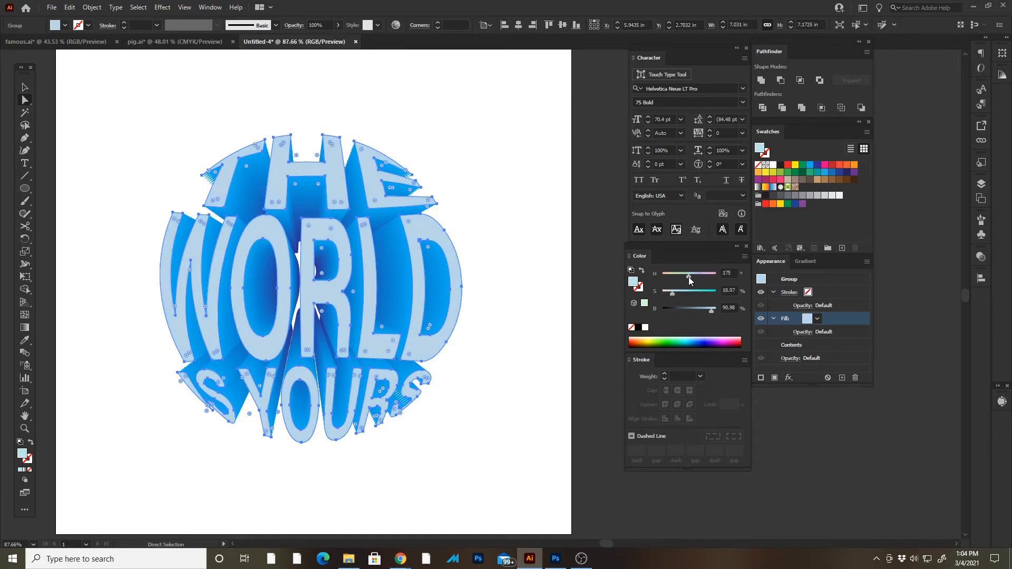
left_click_drag(711, 309, 692, 294)
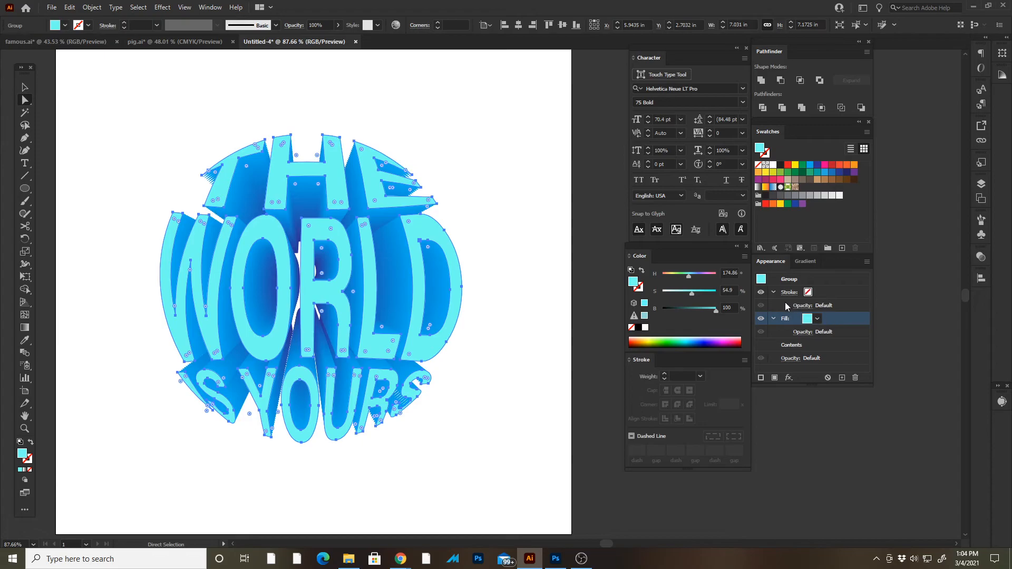
- Move the group's stroke below its fill in the appearance stack and colour it with the dark blue swatch
left_click(817, 293)
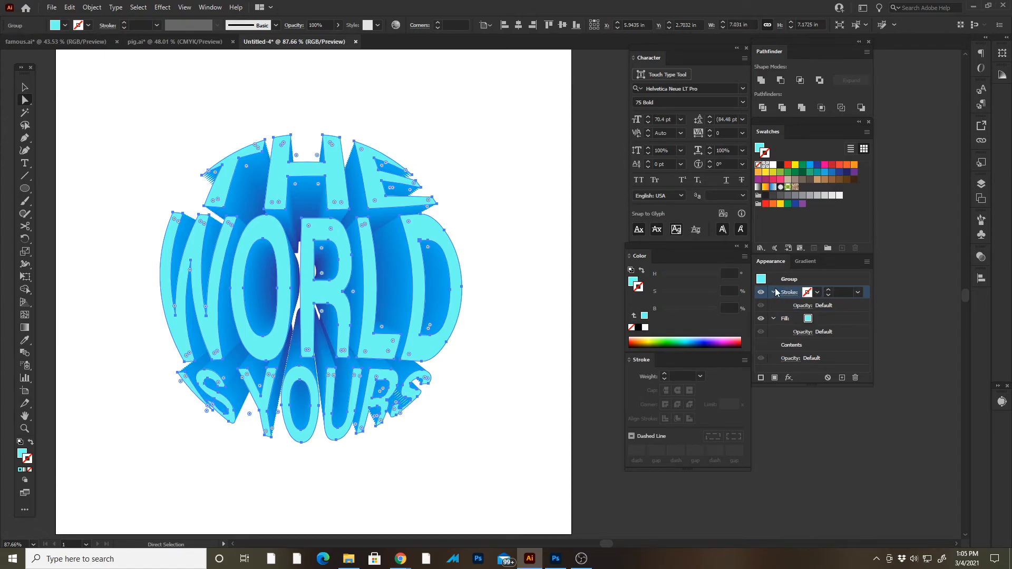
left_click_drag(869, 294, 856, 338)
left_click(810, 320)
left_click(812, 324)
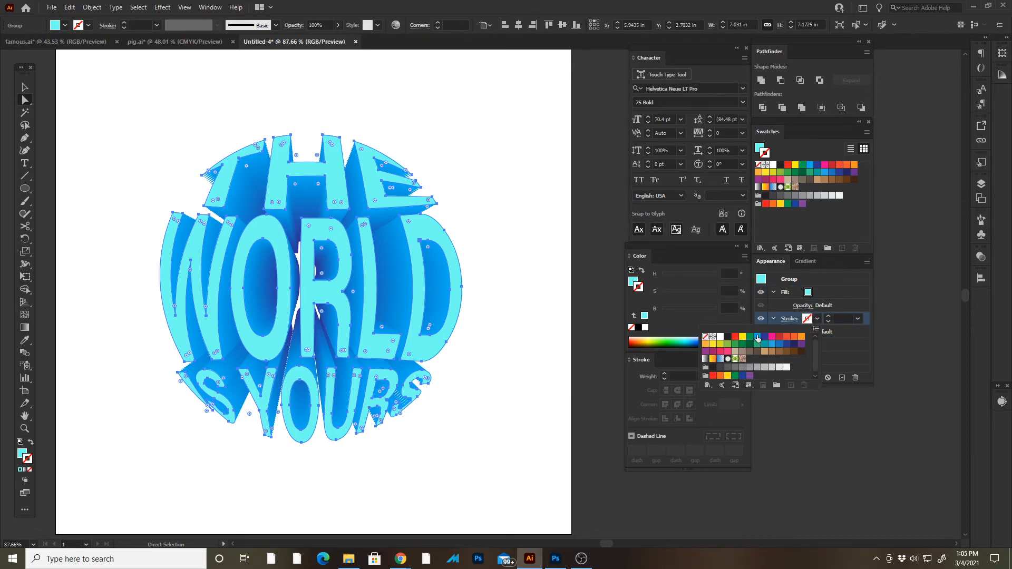
left_click(764, 336)
- Set the dark blue stroke's weight to 7 pt
left_click(830, 317)
left_click(830, 317)
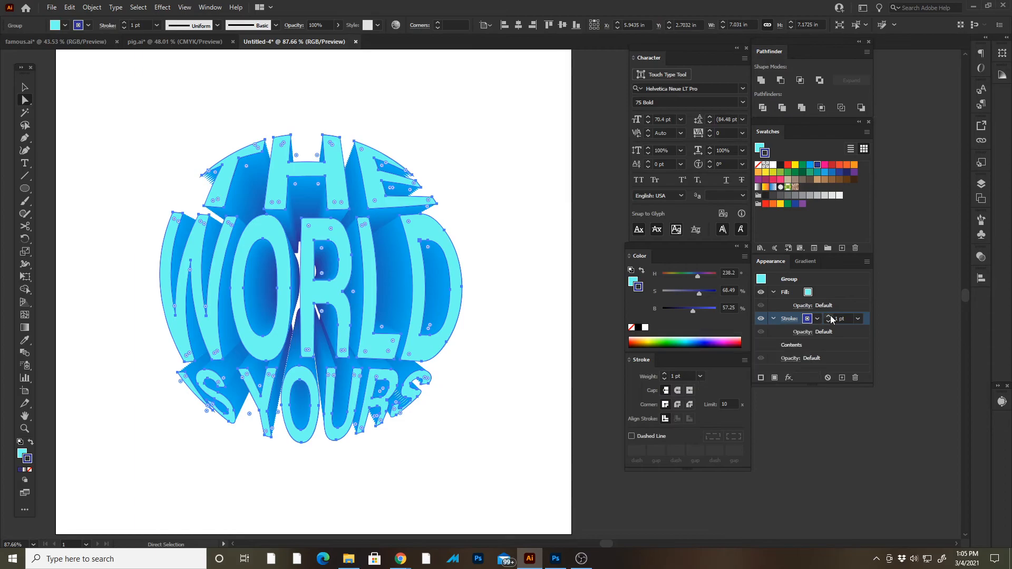
left_click(830, 316)
left_click(830, 317)
left_click(830, 317)
left_click(830, 317)
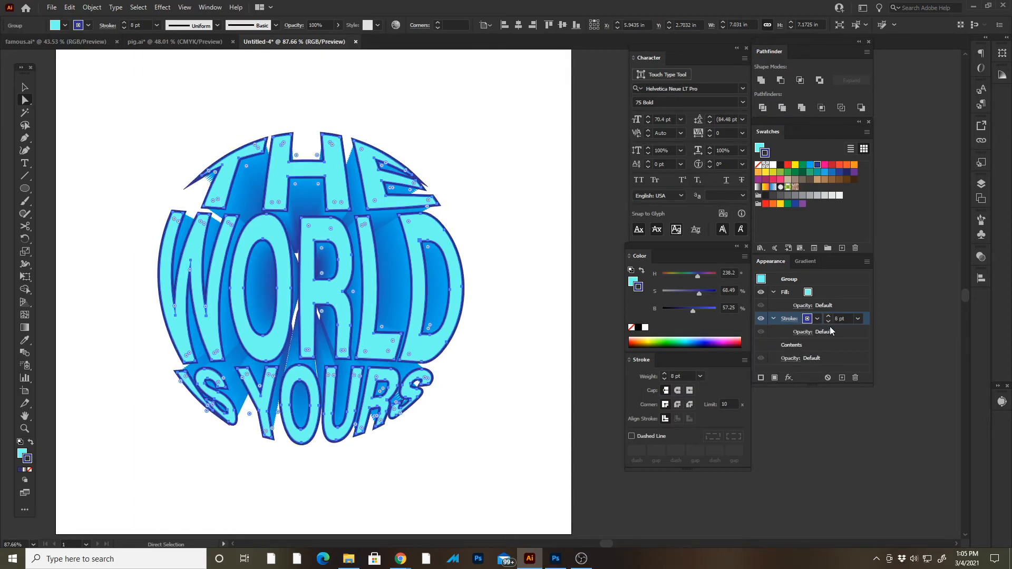
left_click(828, 322)
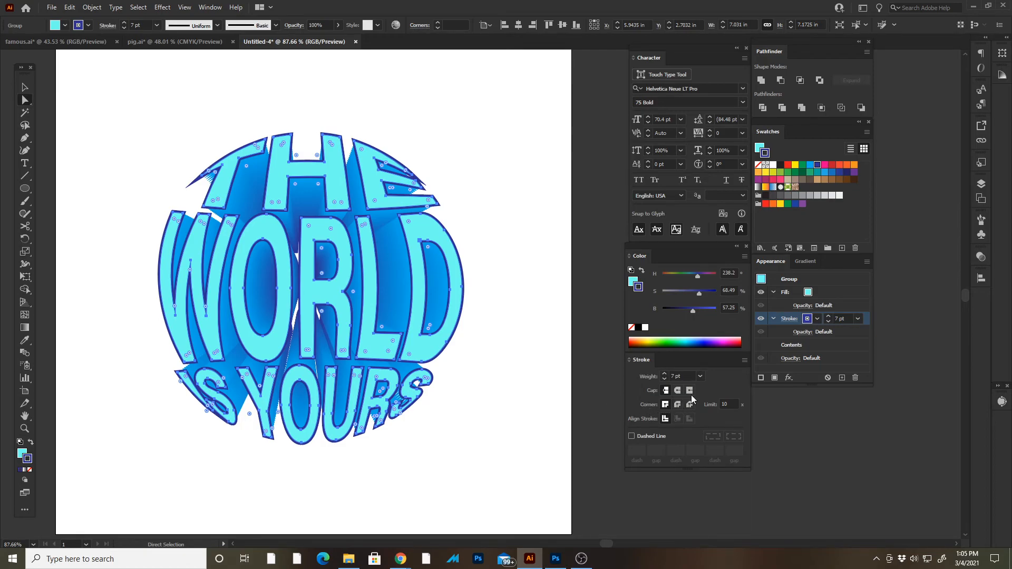
- Compare mitred and round corners on the dark blue stroke, apply the round join, and deselect the globe
left_click(678, 405)
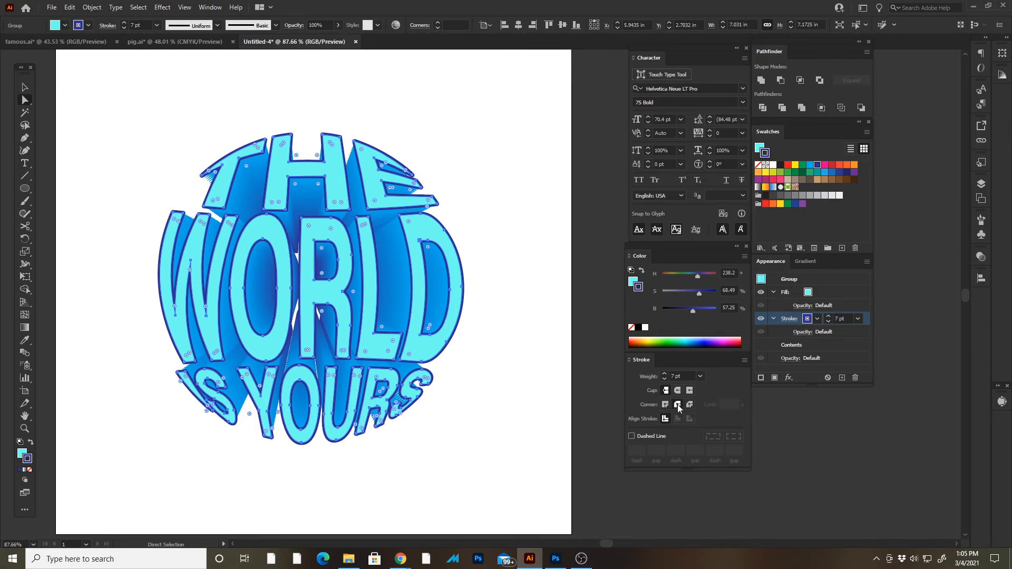
left_click(665, 405)
key("z")
left_click_drag(187, 157, 253, 295)
left_click_drag(474, 371, 436, 322)
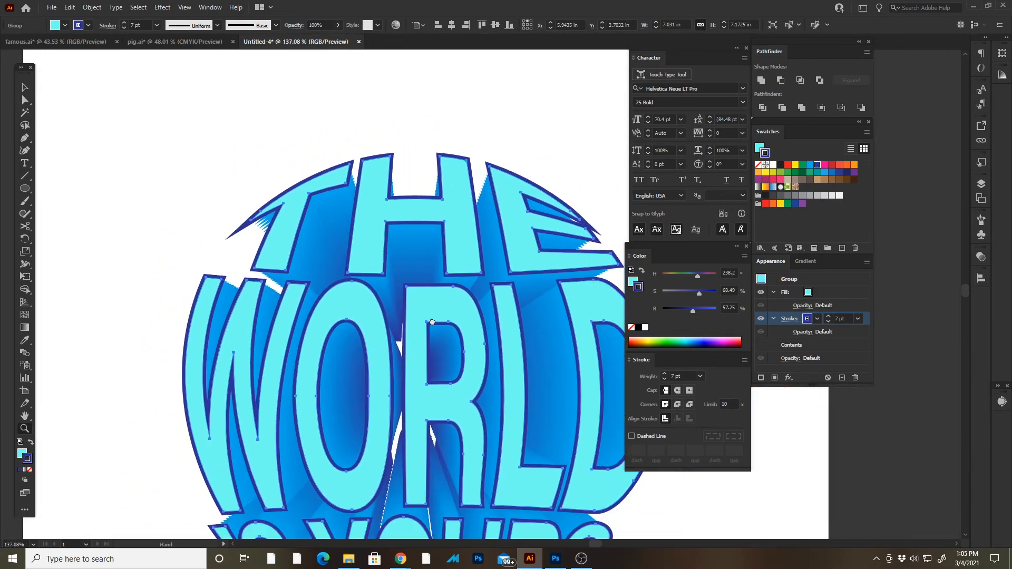
left_click(677, 405)
left_click_drag(454, 385, 387, 285)
key("ctrl+0")
key("v")
left_click(176, 231)
left_click_drag(295, 241, 251, 241)
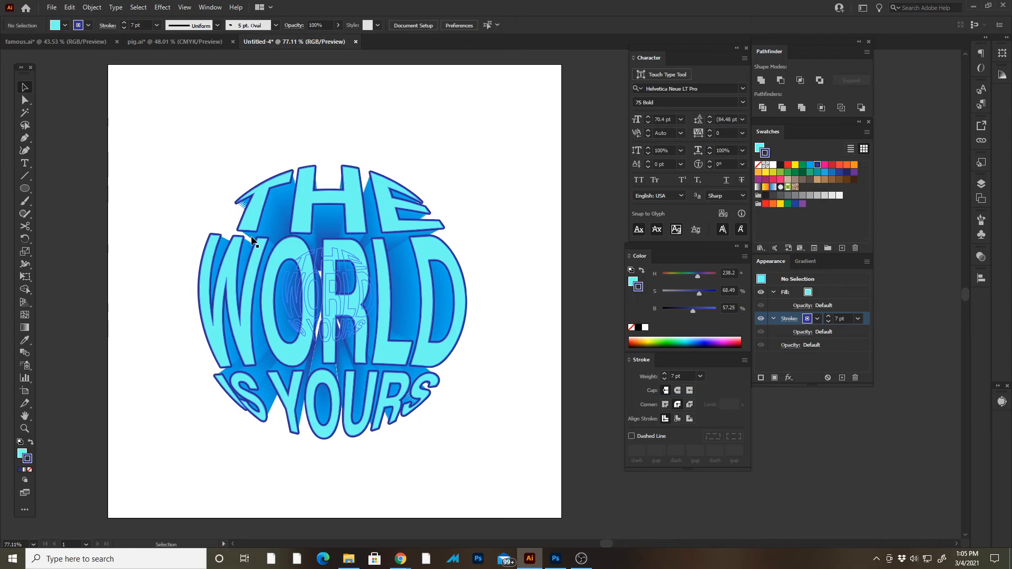